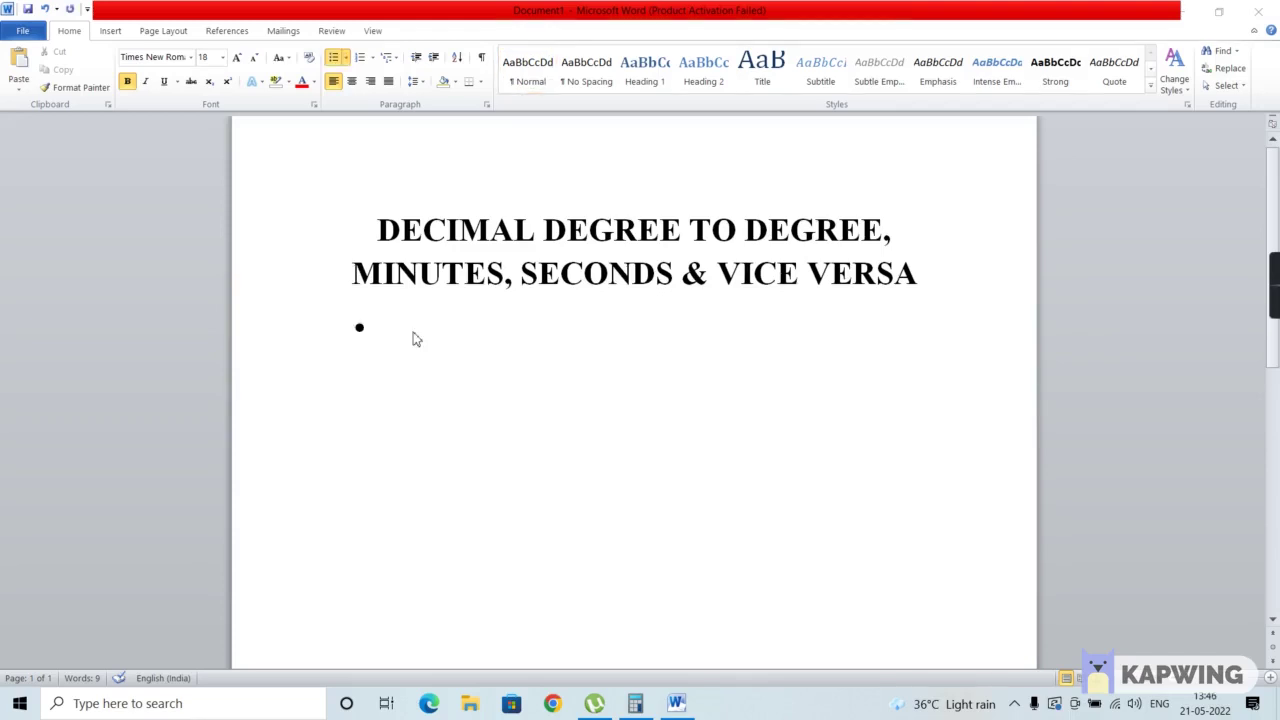
- Type three bullets: 1 DEGREE = 60 MINUTES, 1 MINUTE = 60 SECONDS, 1 DEGREE = 60*60 = 3600 SECONDS
{"action": "left_click", "coordinate": [415, 339]}
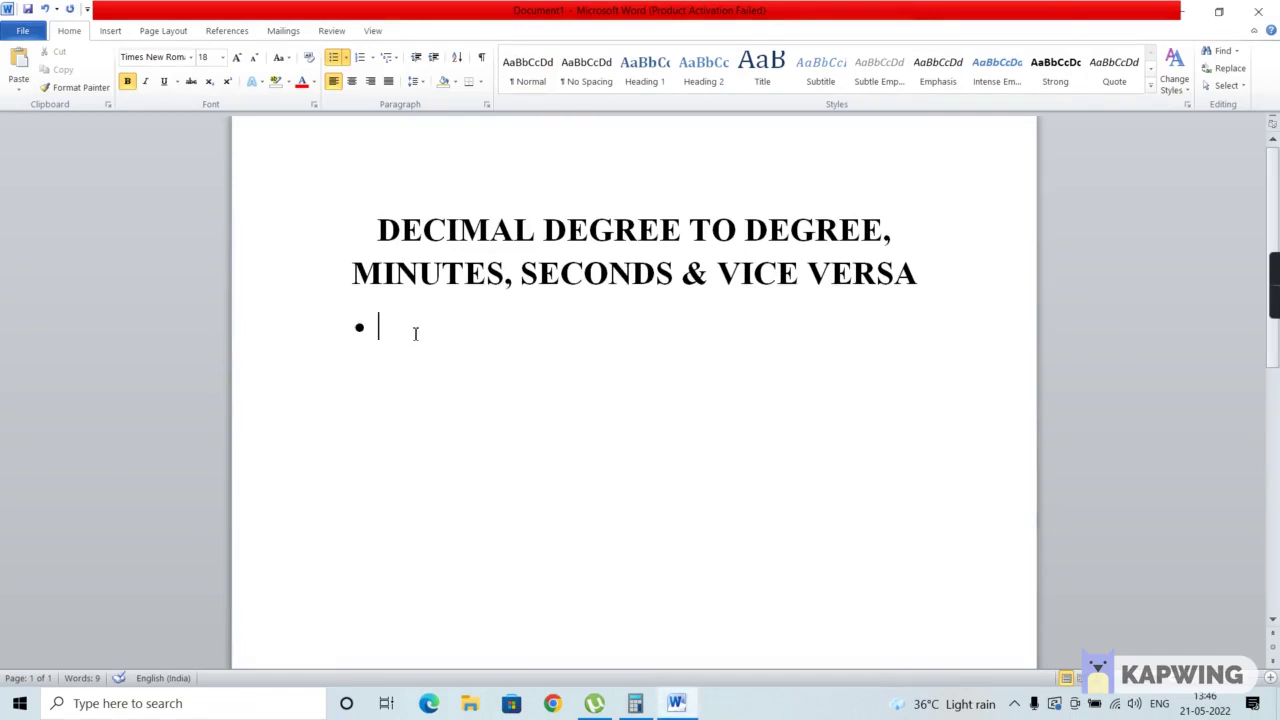
{"action": "type", "text": "1 DEG"}
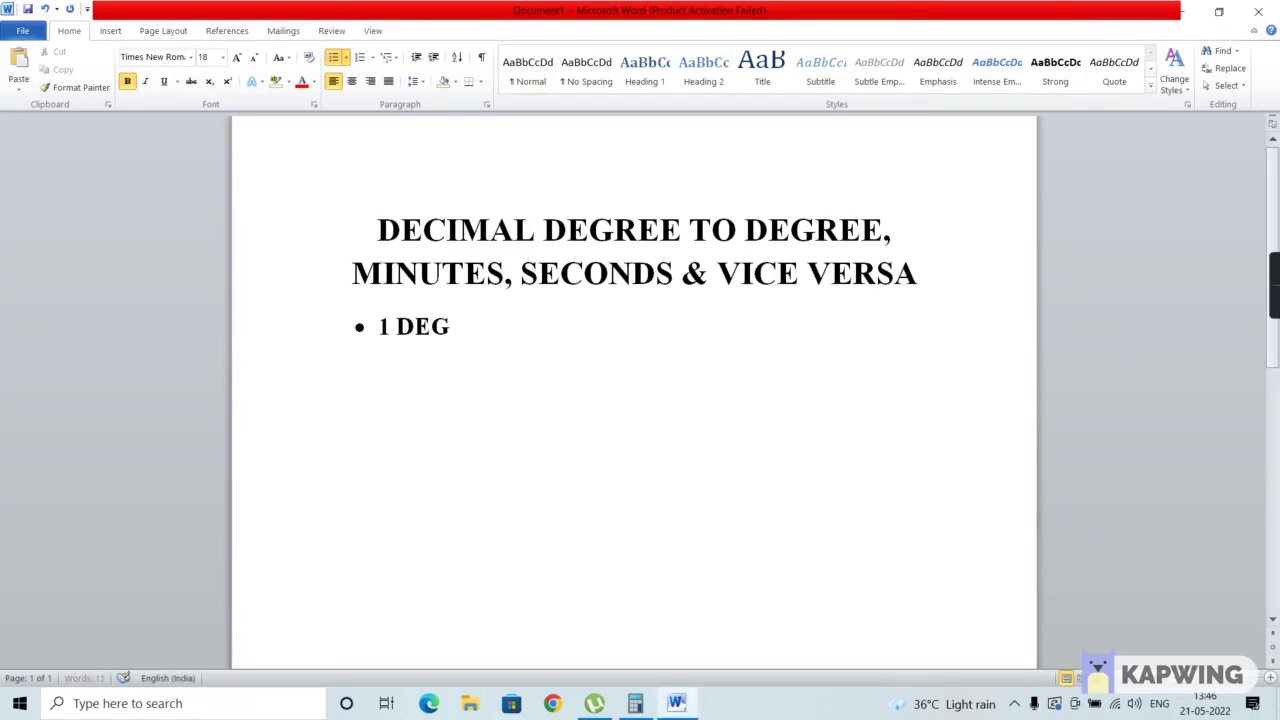
{"action": "type", "text": "REE = 60 "}
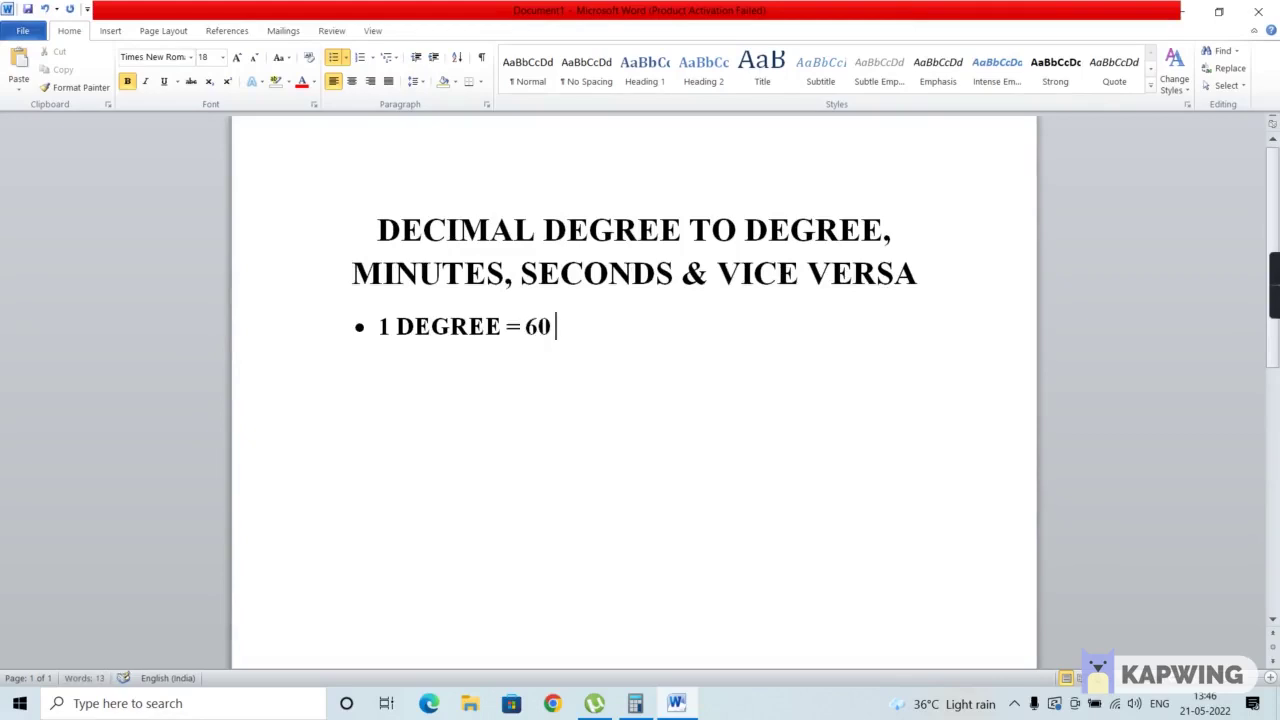
{"action": "type", "text": "MINUTES"}
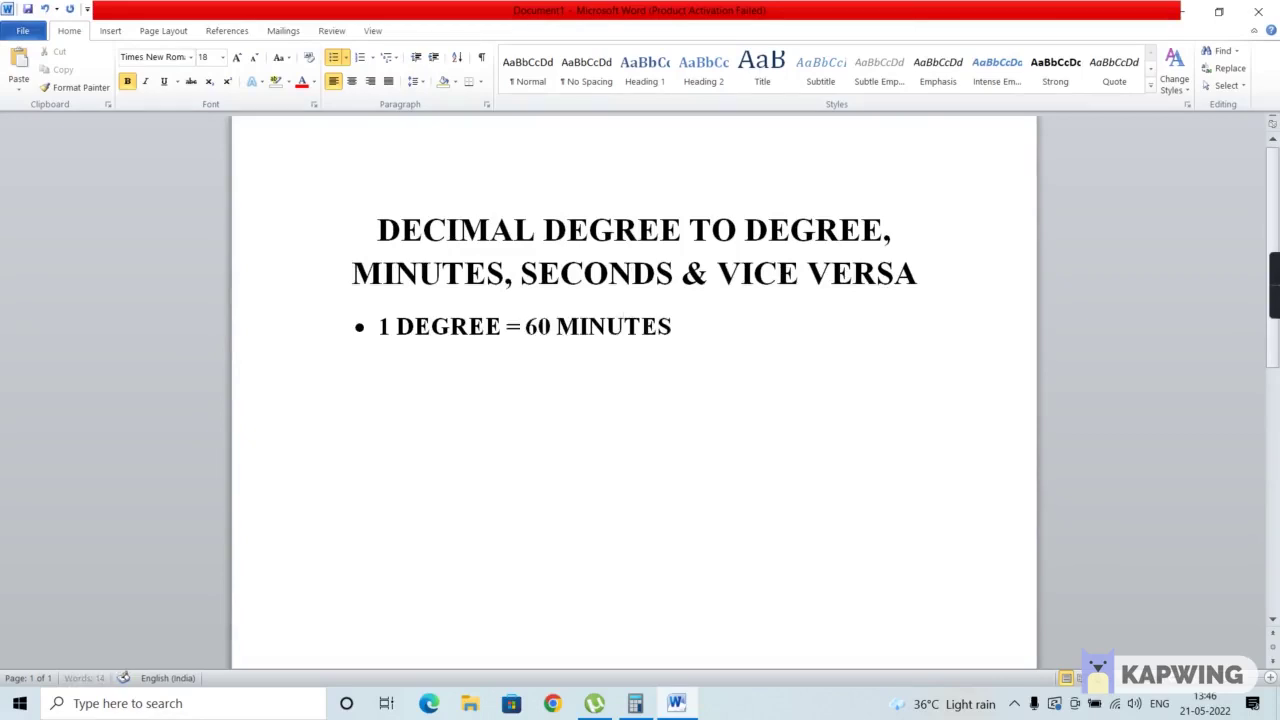
{"action": "key", "text": "Return"}
{"action": "type", "text": "1 MINU"}
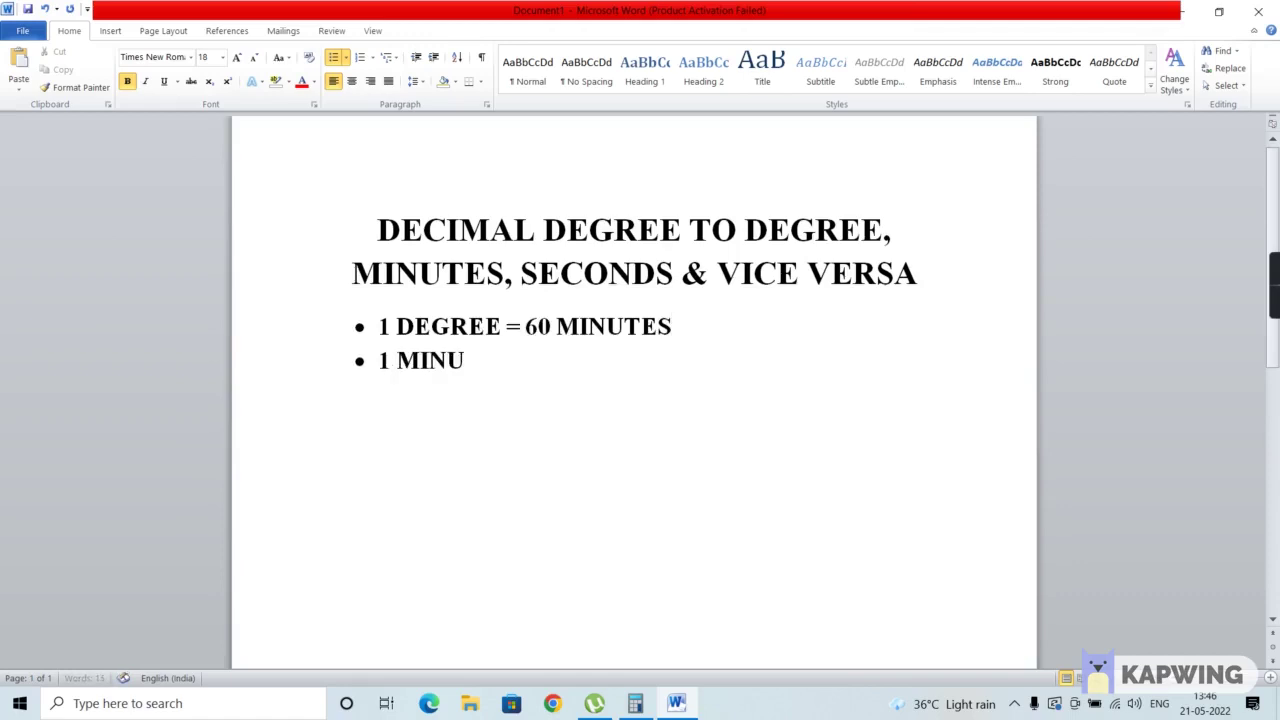
{"action": "type", "text": "TE = 60 SECONDS"}
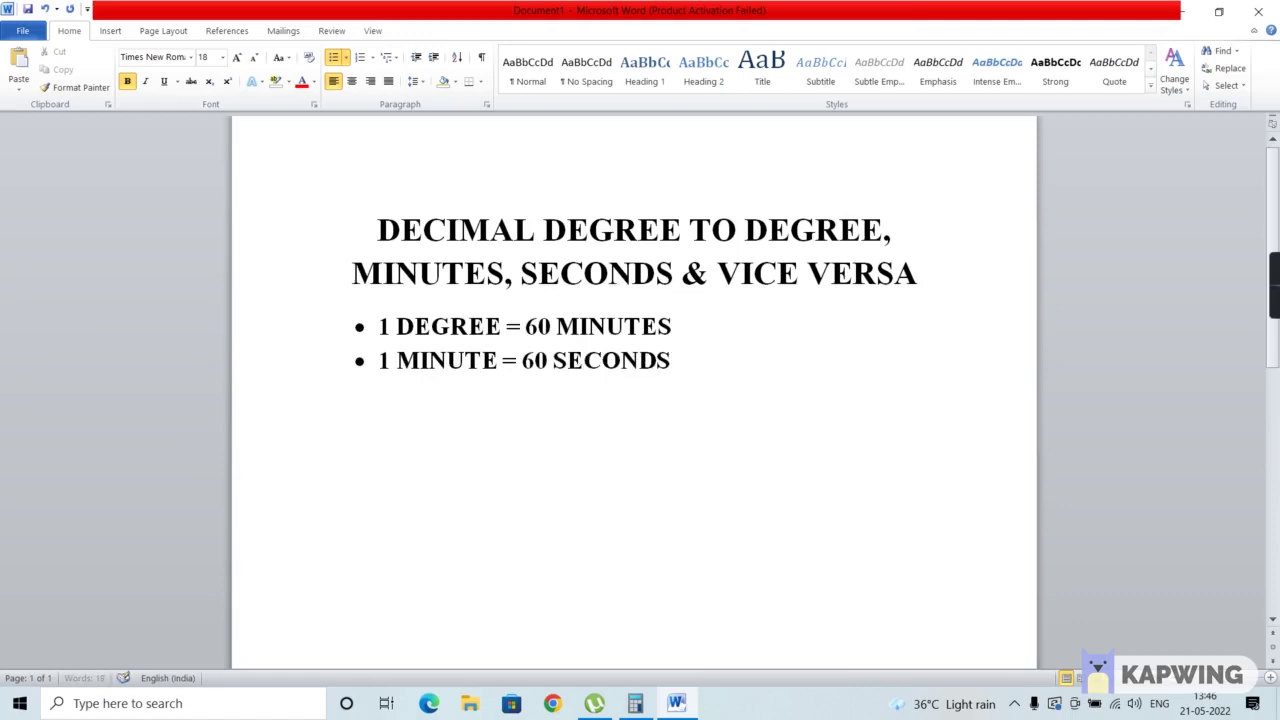
{"action": "key", "text": "Return"}
{"action": "type", "text": "1 DEGREE"}
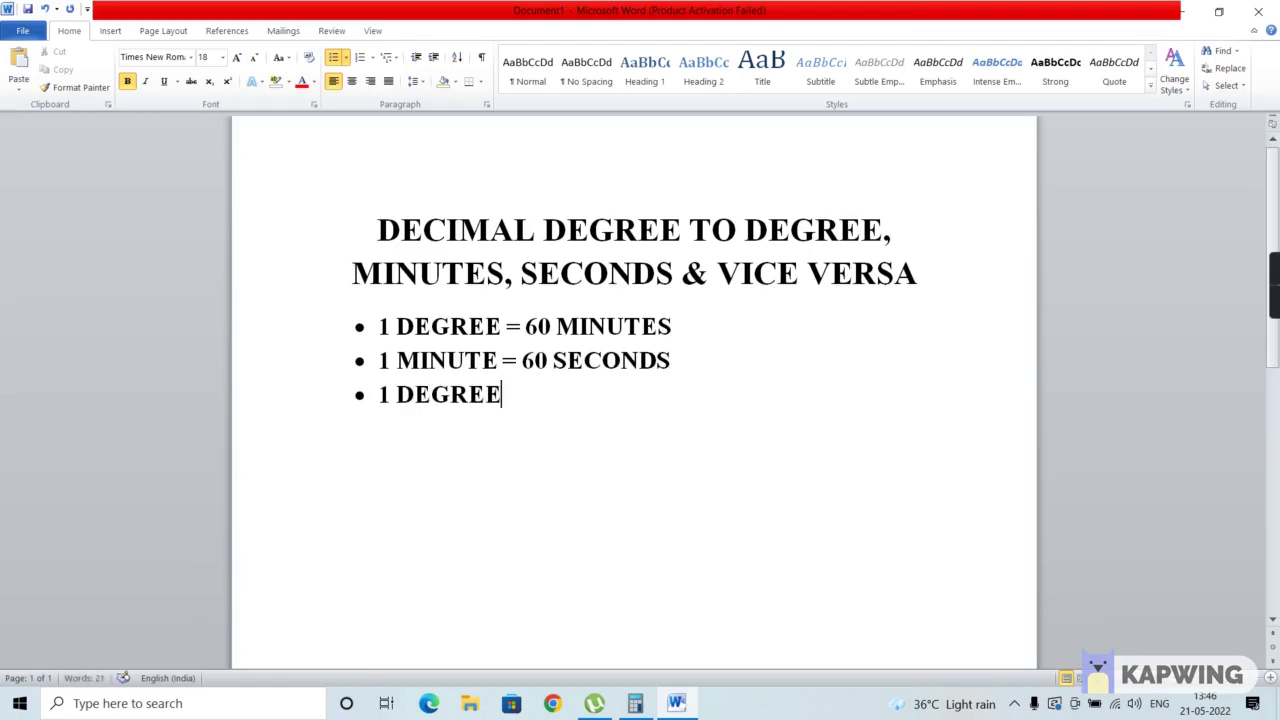
{"action": "type", "text": " = 60*60"}
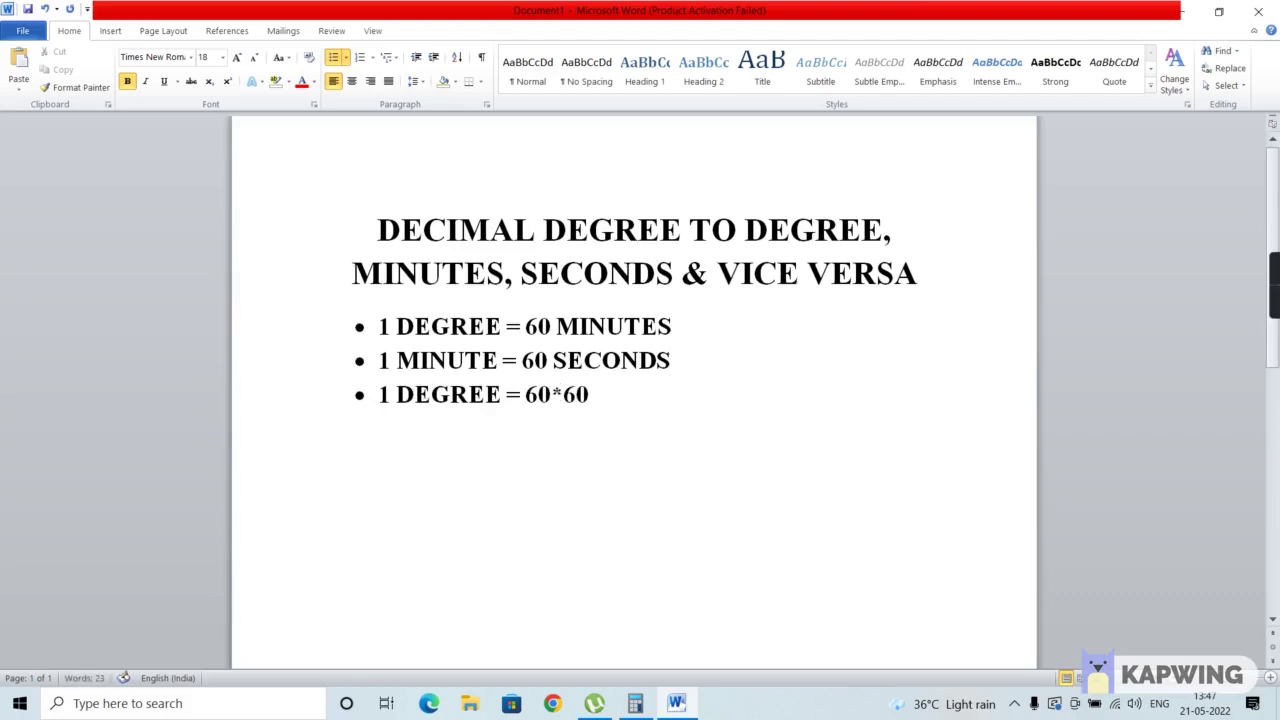
{"action": "type", "text": " = 3600"}
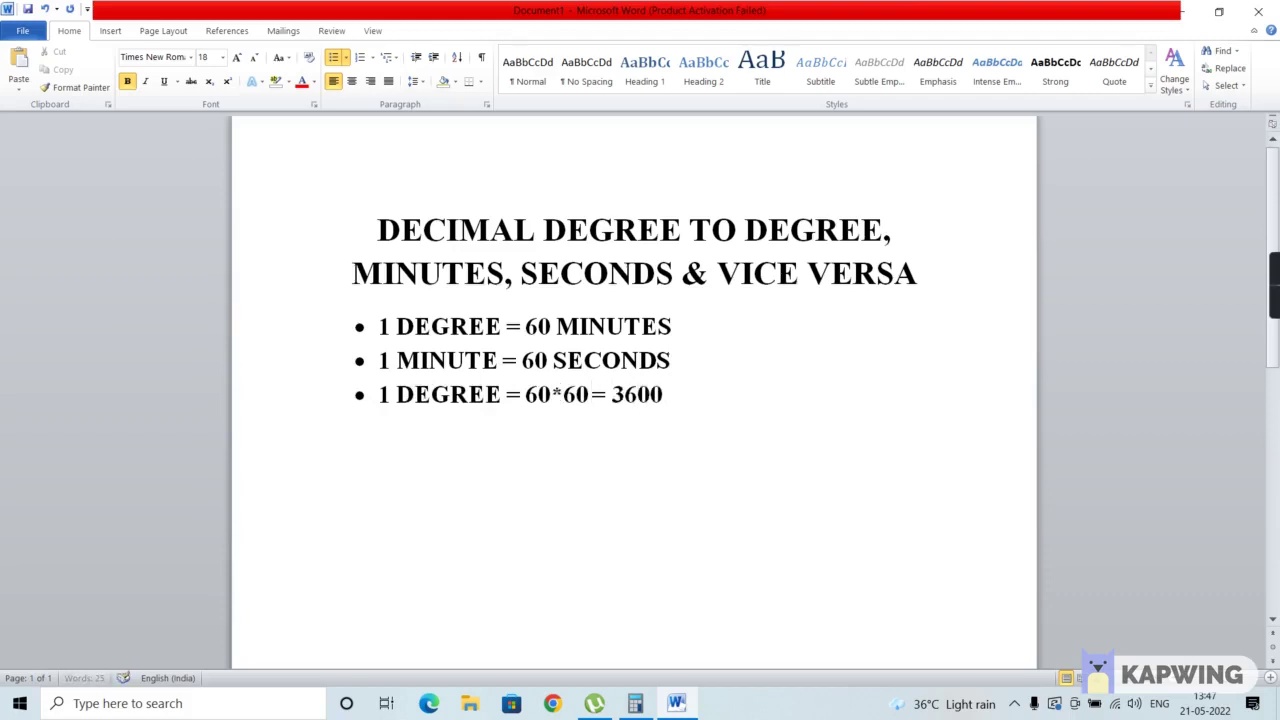
{"action": "type", "text": " SECONDS"}
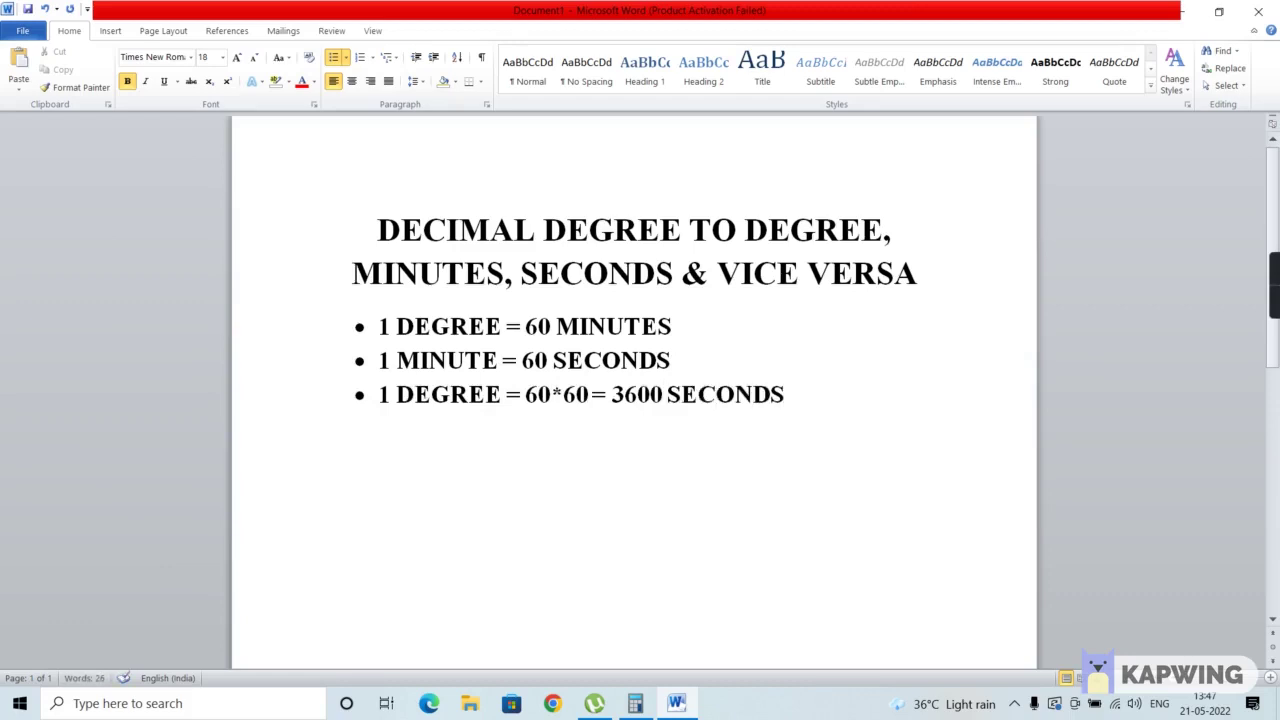
- End the bullet list and type the plain heading DD TO DMS with 35.72 below it
{"action": "key", "text": "Return"}
{"action": "key", "text": "BackSpace"}
{"action": "key", "text": "Return"}
{"action": "type", "text": "DD TO DMS"}
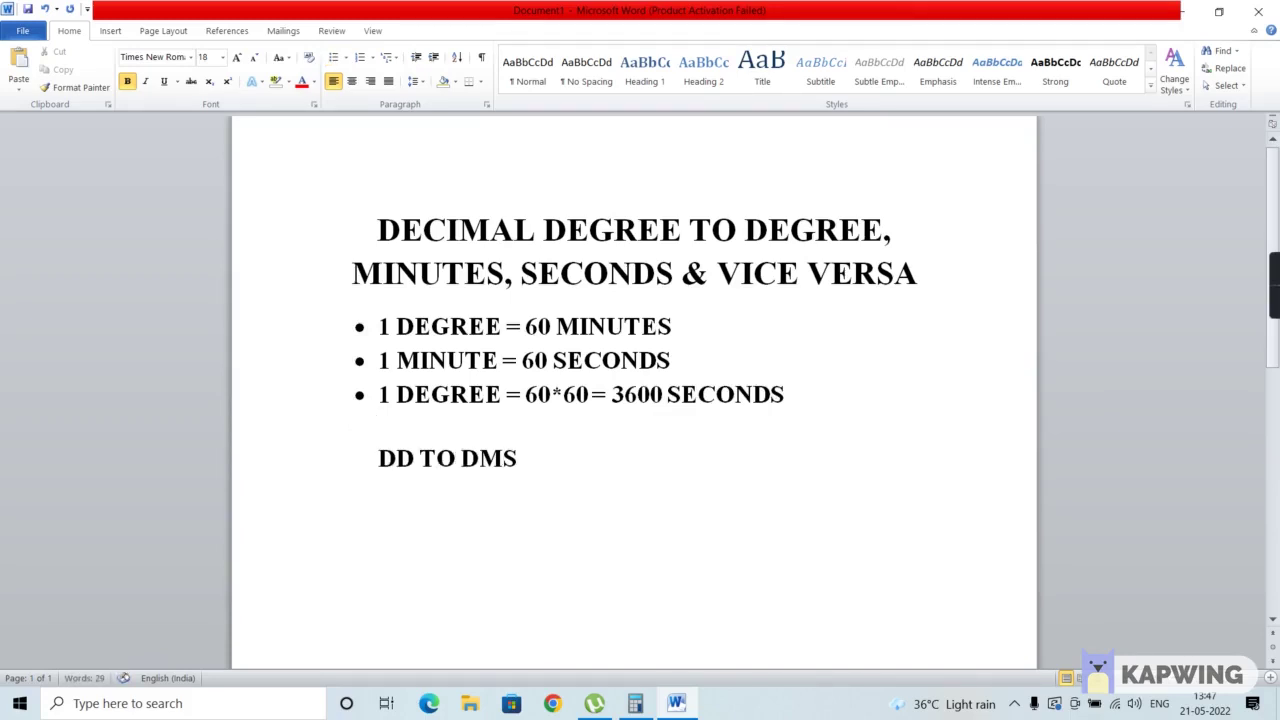
{"action": "key", "text": "Return"}
{"action": "type", "text": "35.72"}
- Insert a degree sign from the Symbol list after 35.72 and start a new line
{"action": "left_click", "coordinate": [110, 30]}
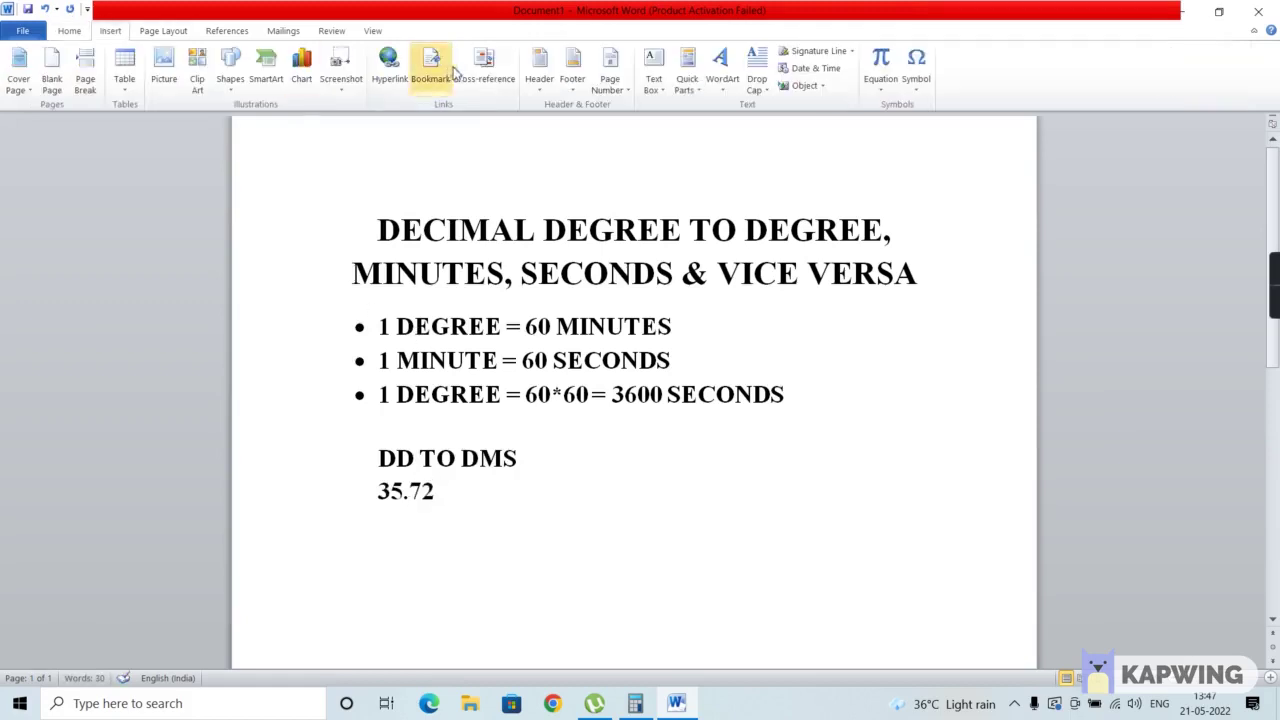
{"action": "left_click", "coordinate": [920, 84]}
{"action": "left_click", "coordinate": [913, 112]}
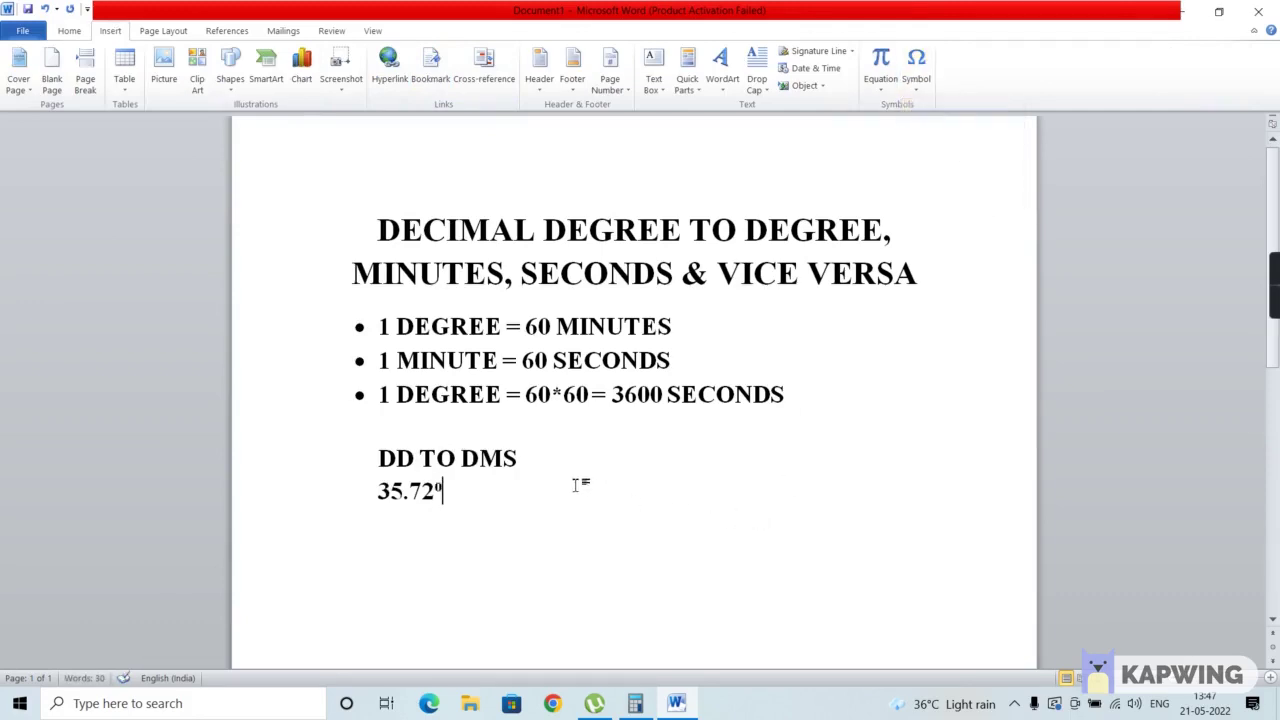
{"action": "key", "text": "Return"}
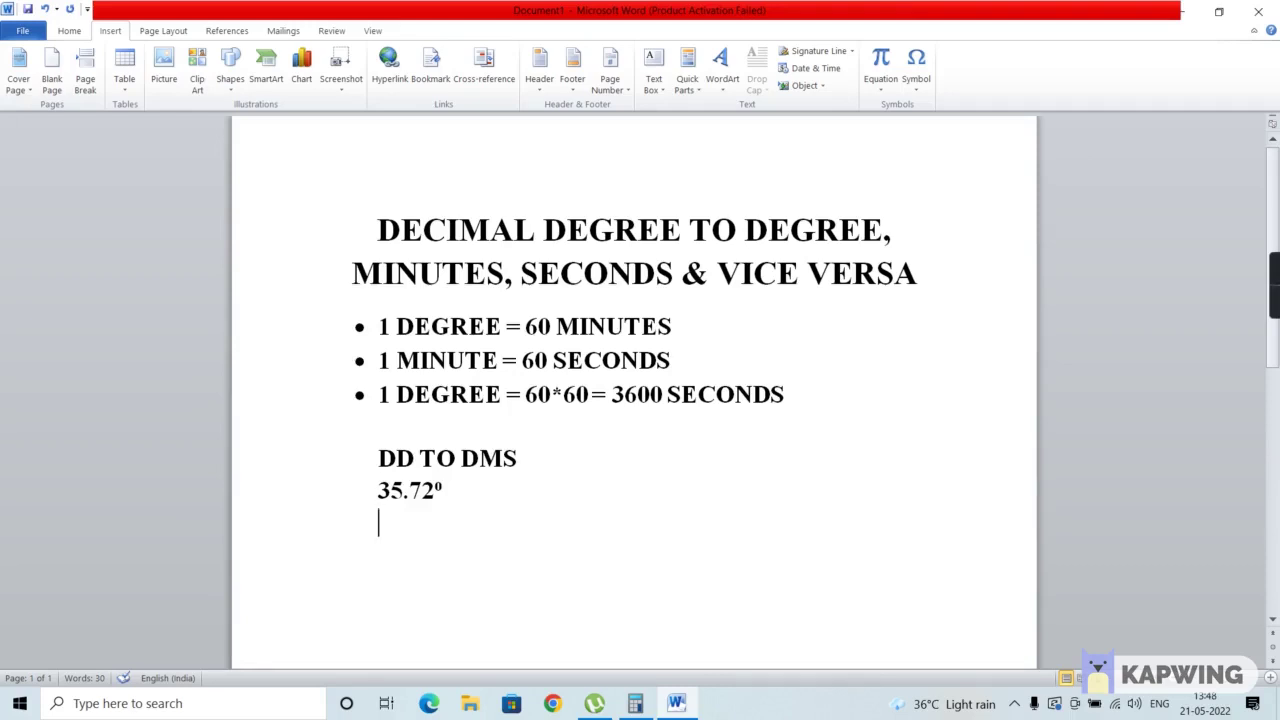
- Type the line '0.72 OF A DEGREE =0.72* 60 =' under 35.72°
{"action": "type", "text": "0."}
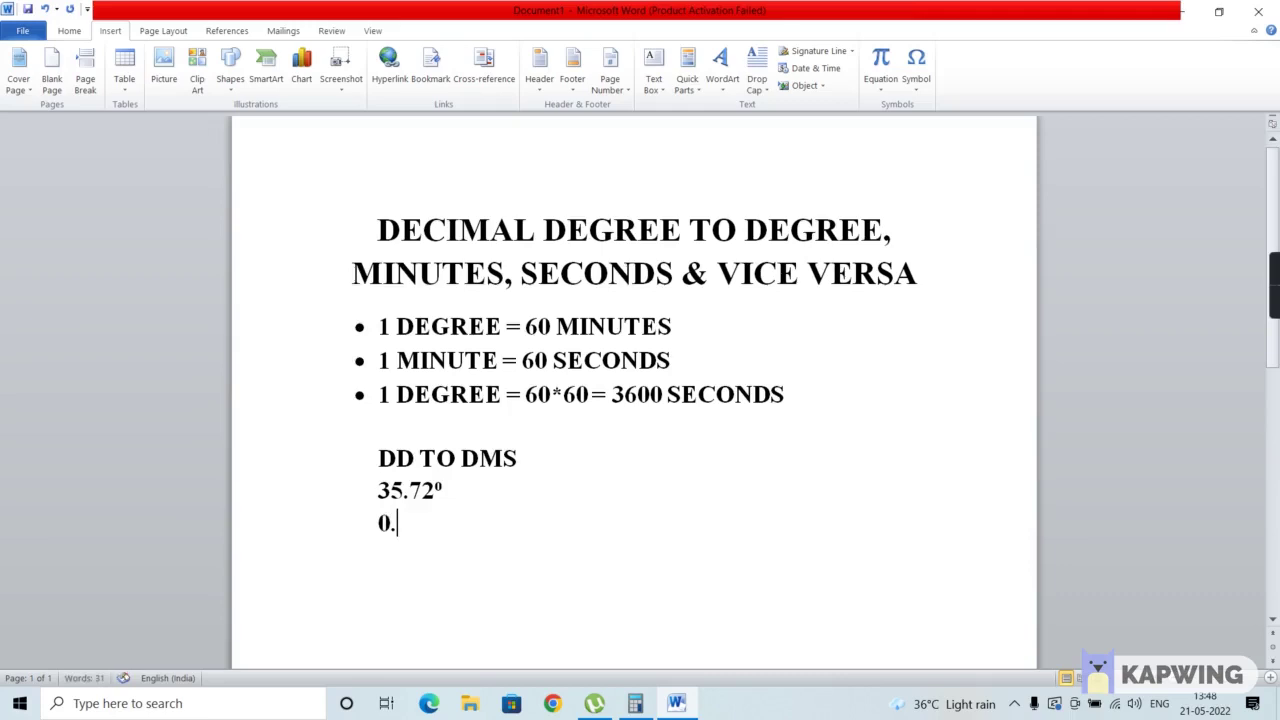
{"action": "type", "text": "72 OF A DEG"}
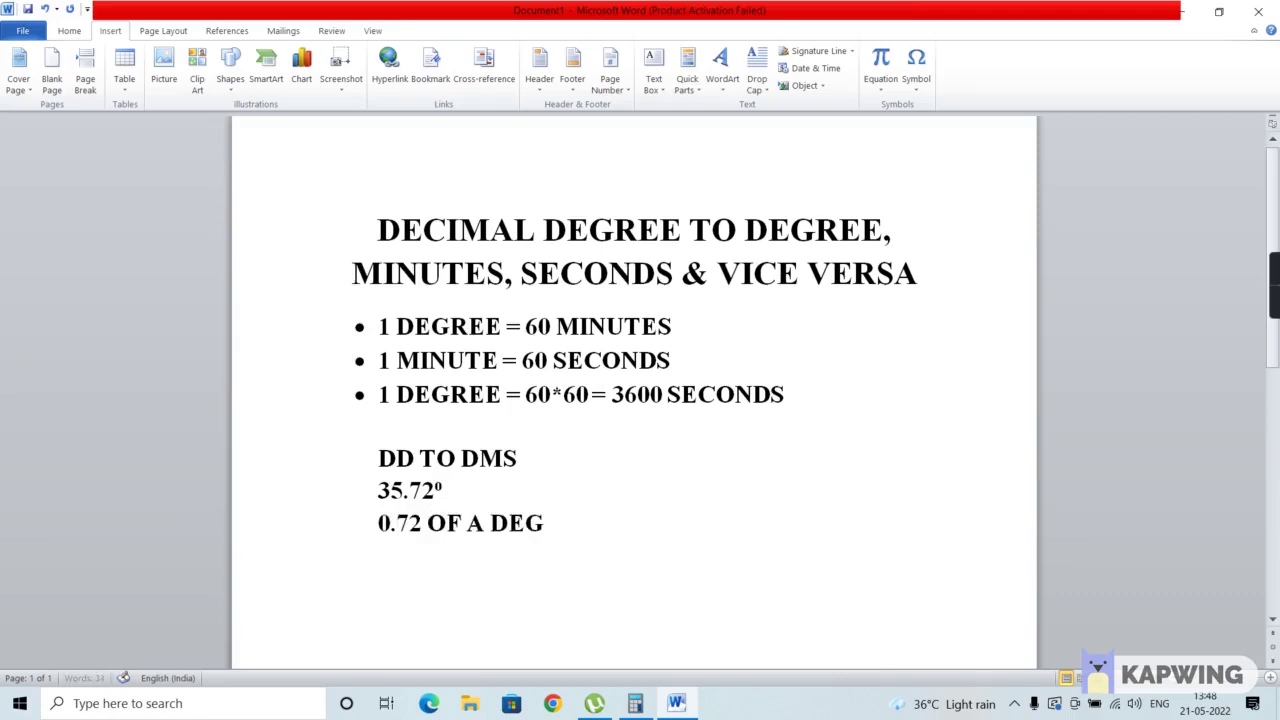
{"action": "type", "text": "REE ="}
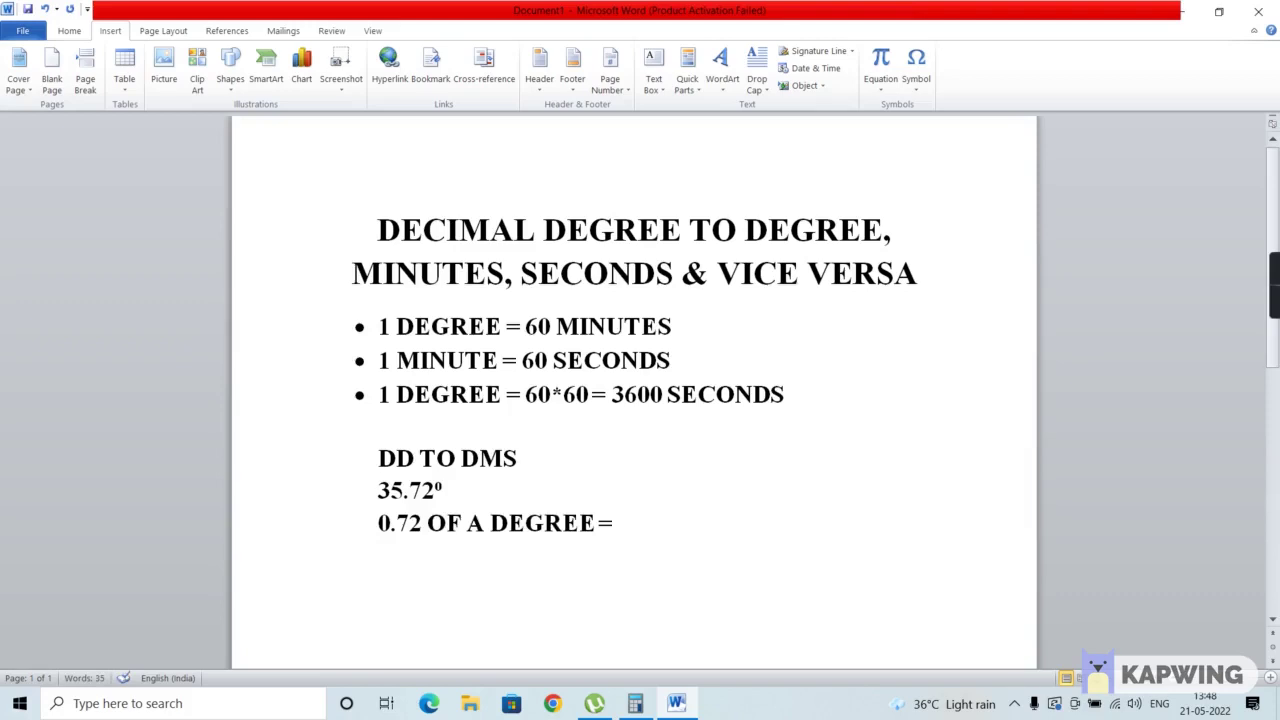
{"action": "type", "text": "0.72* 60 ="}
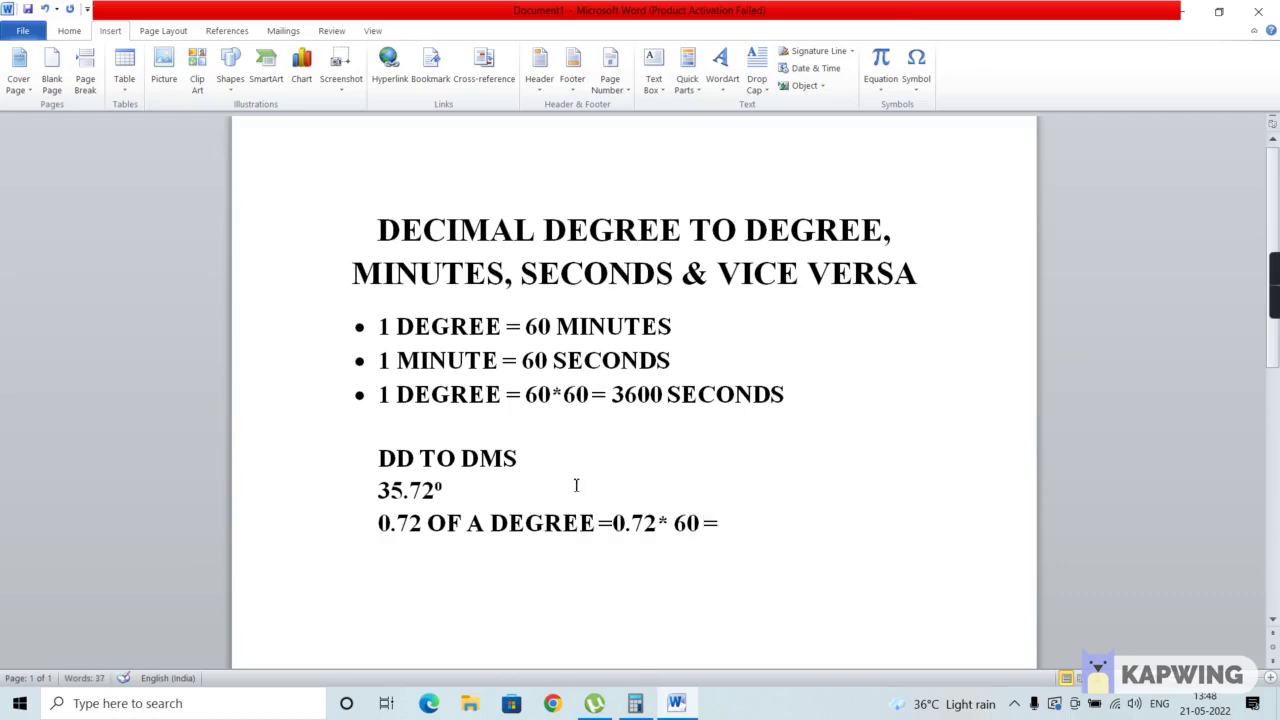
- Calculate .72*60 = 43.2 in Calculator, then minimize it to return to Word
{"action": "left_click", "coordinate": [635, 703]}
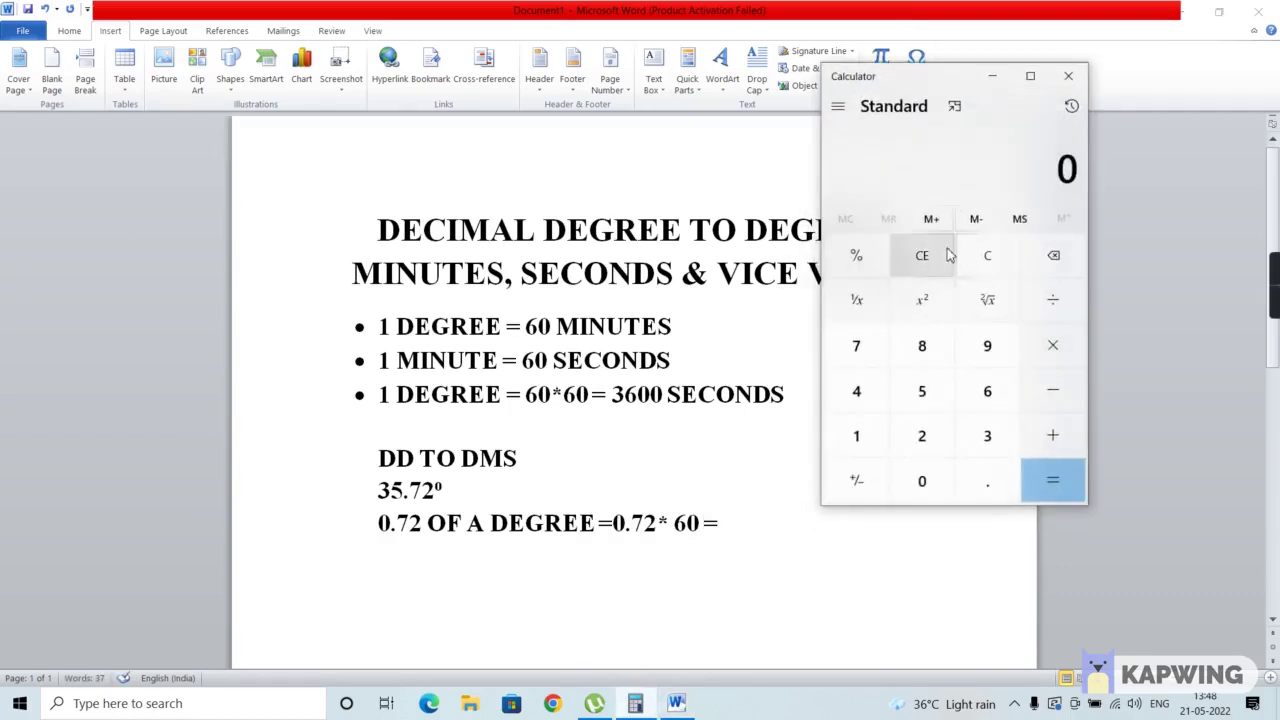
{"action": "type", "text": ".72"}
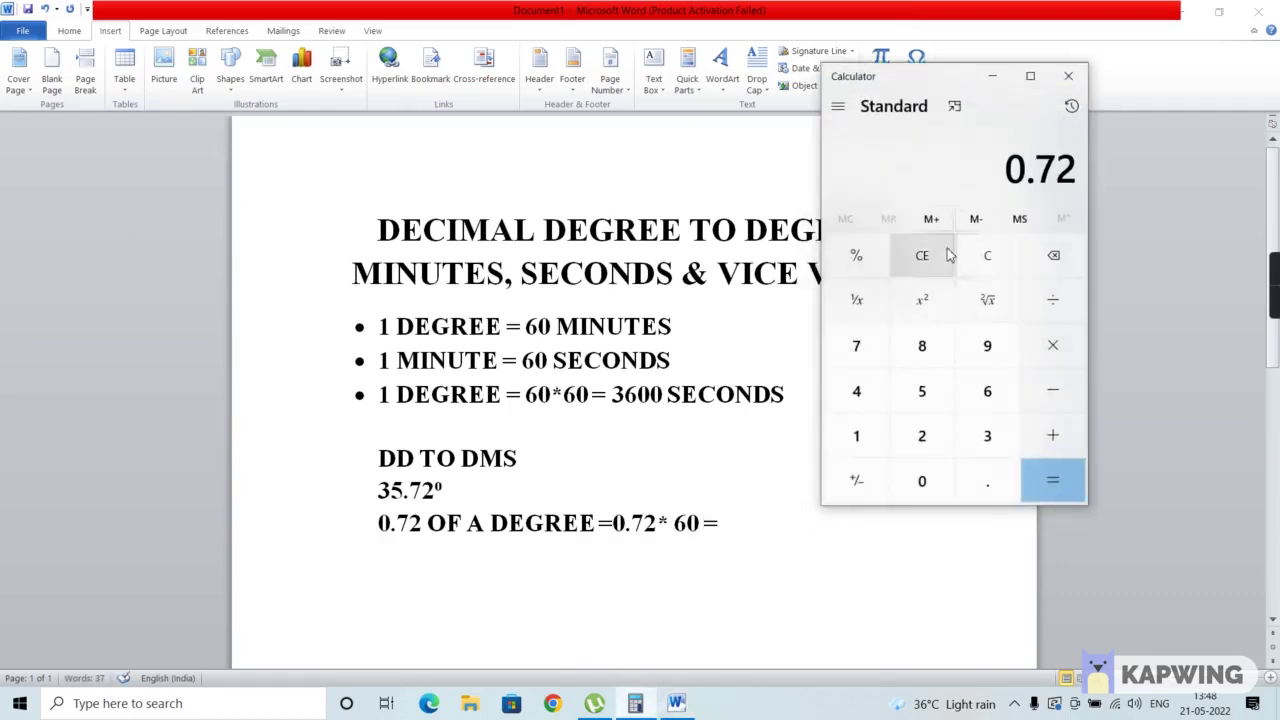
{"action": "type", "text": "*60"}
{"action": "key", "text": "Return"}
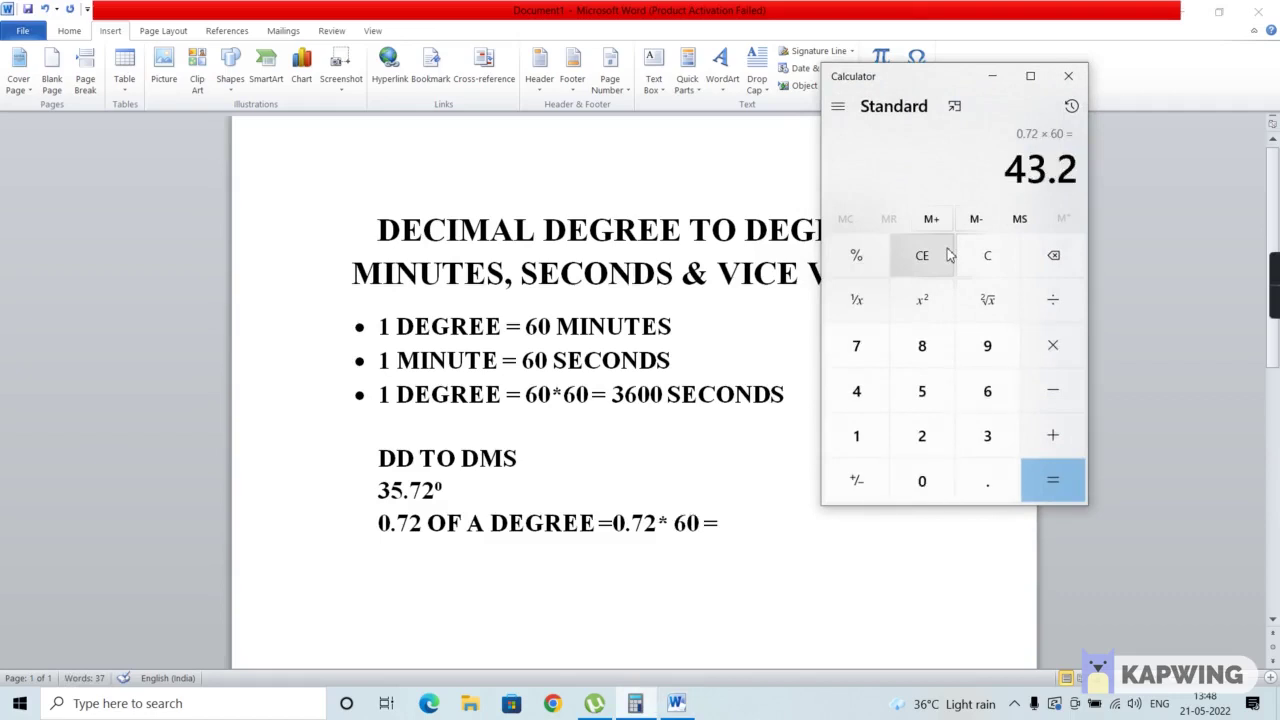
{"action": "left_click", "coordinate": [992, 76]}
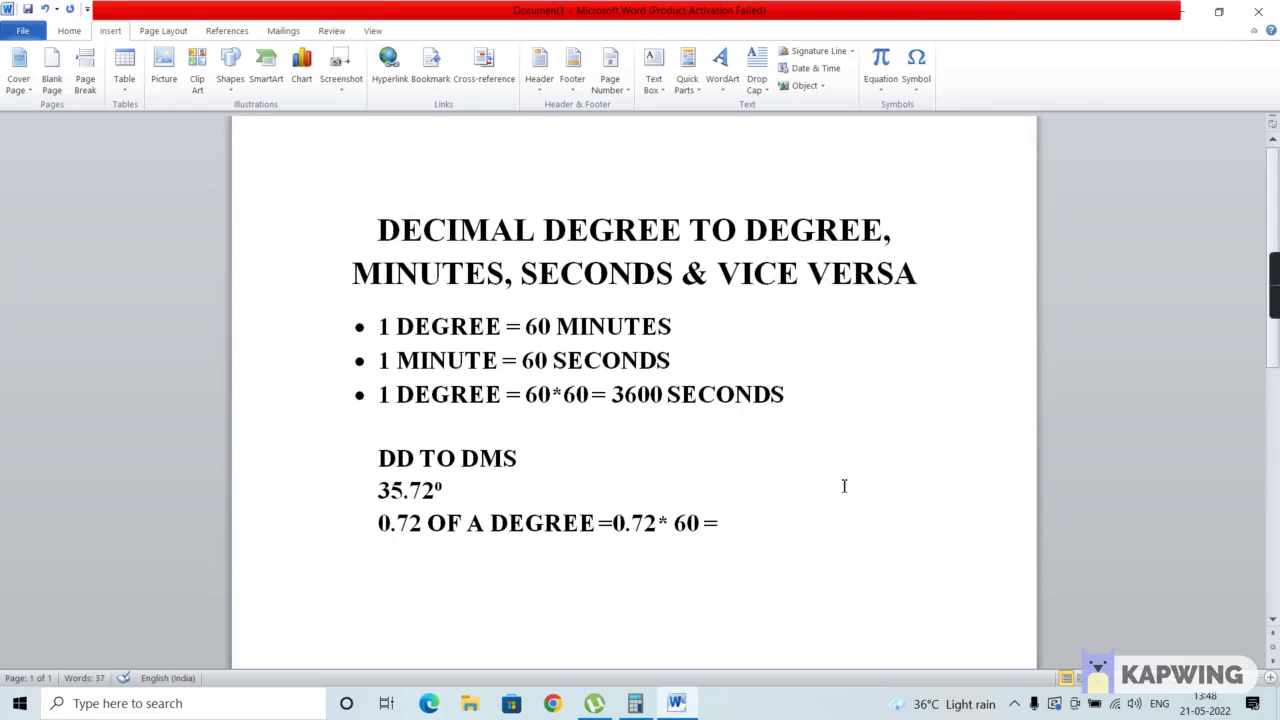
- Finish the line with '43.2 MINUTES' and start a new line beneath it
{"action": "type", "text": "43.2 MINUTES"}
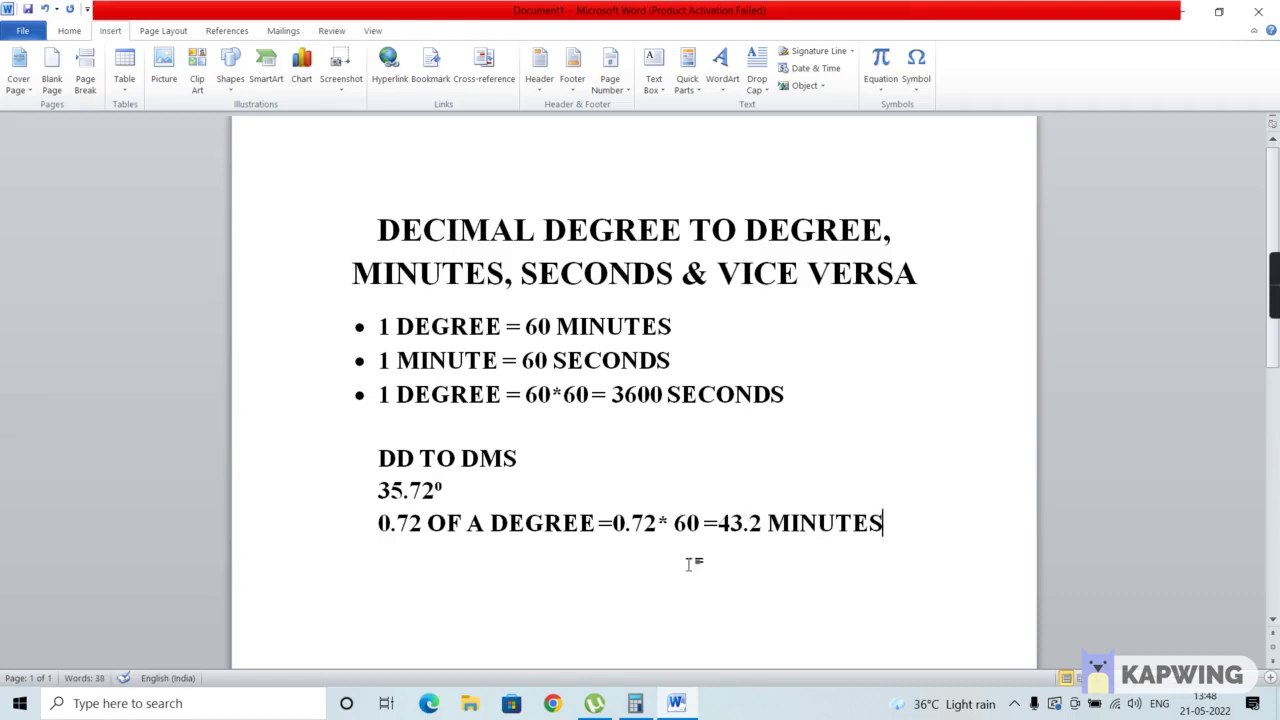
{"action": "left_click", "coordinate": [400, 566]}
{"action": "left_click", "coordinate": [893, 520]}
{"action": "key", "text": "Return"}
- Type '0.2 OF A MINUTE = 0.2*60 SECONDS=' on the line below the minutes line
{"action": "type", "text": "0.2 OF A MINUTE = "}
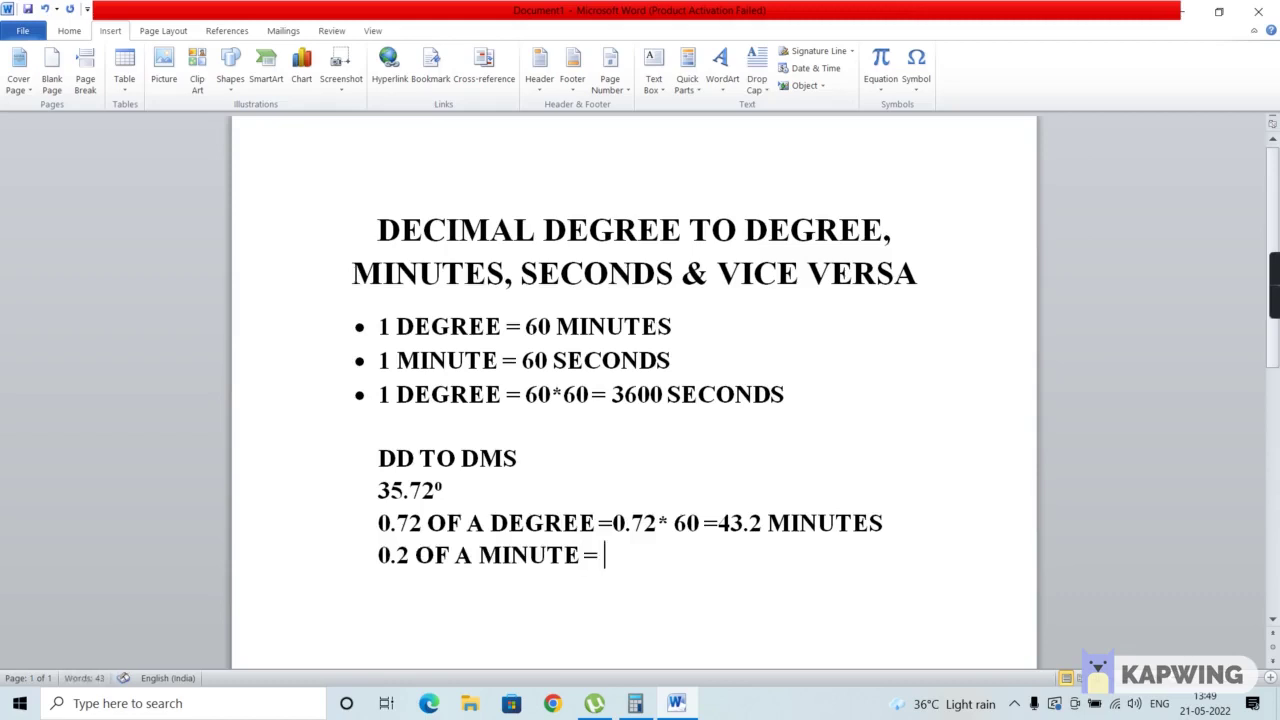
{"action": "type", "text": "0.2*60"}
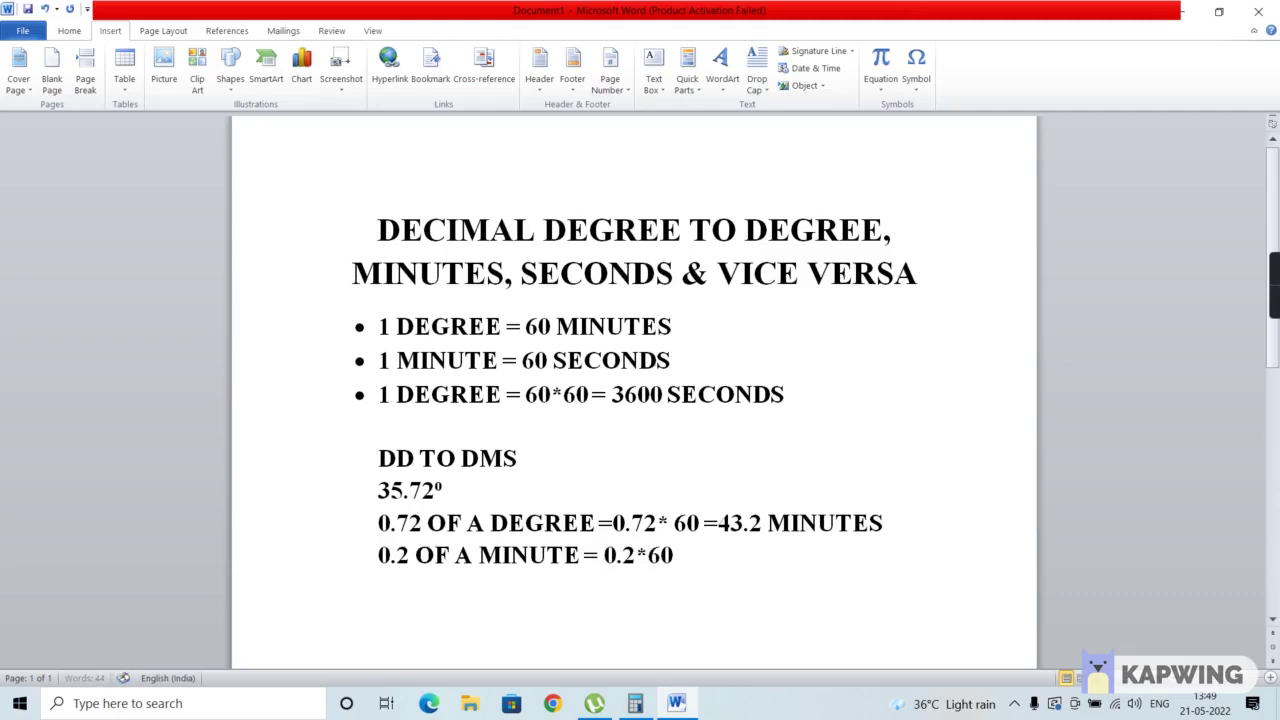
{"action": "type", "text": " SECONDS="}
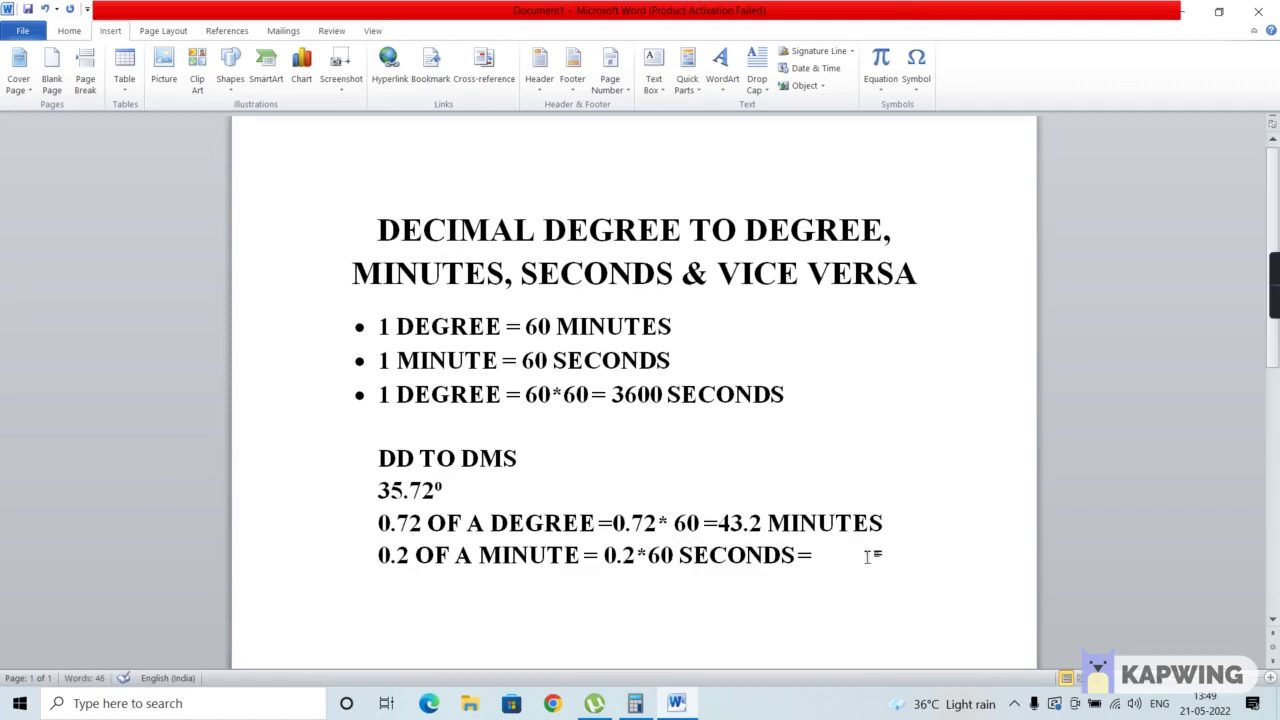
- Clear the old result, calculate 0.2*60 = 12 in Calculator, then minimize it
{"action": "left_click", "coordinate": [635, 703]}
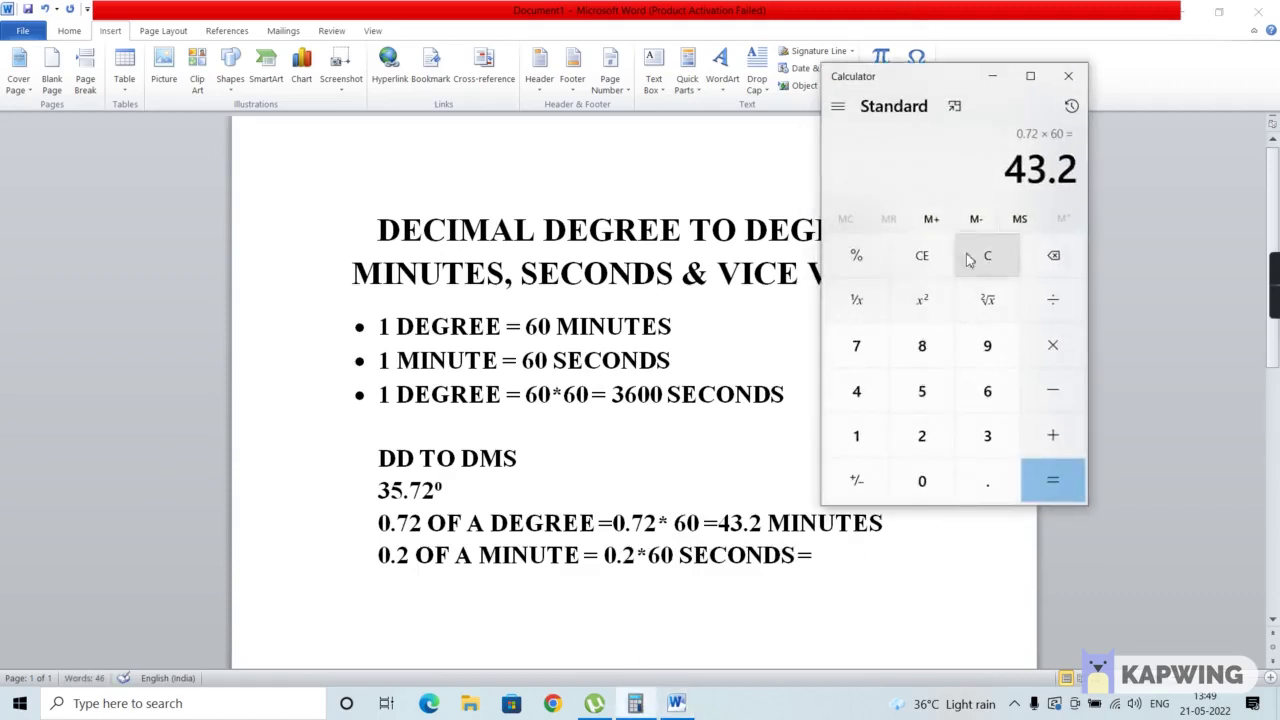
{"action": "left_click", "coordinate": [918, 258]}
{"action": "type", "text": "0.2"}
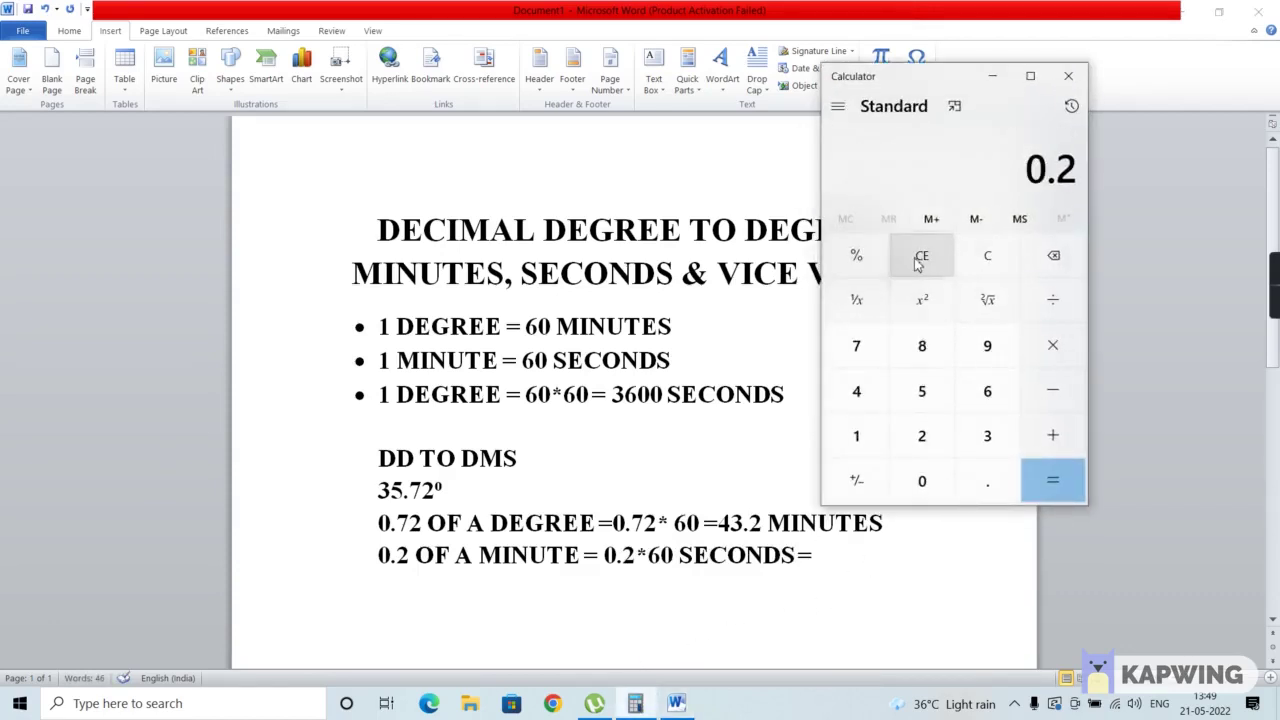
{"action": "type", "text": "*60"}
{"action": "key", "text": "Return"}
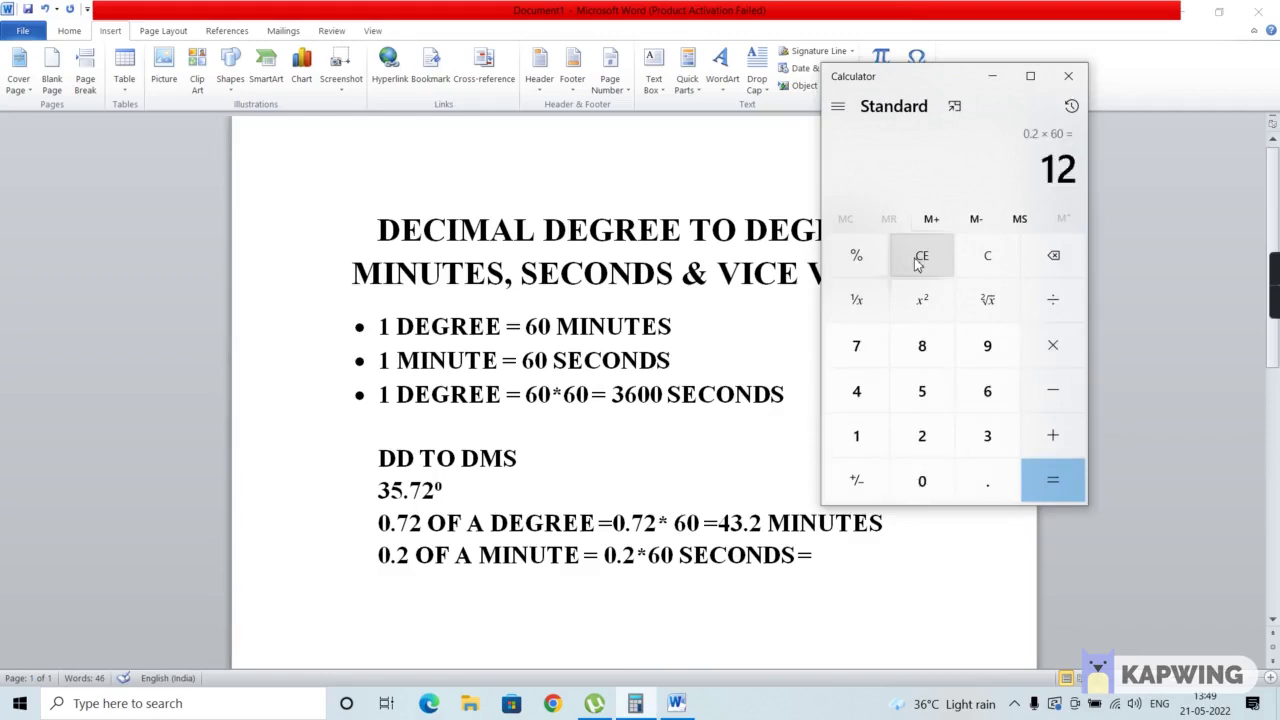
{"action": "left_click", "coordinate": [989, 80]}
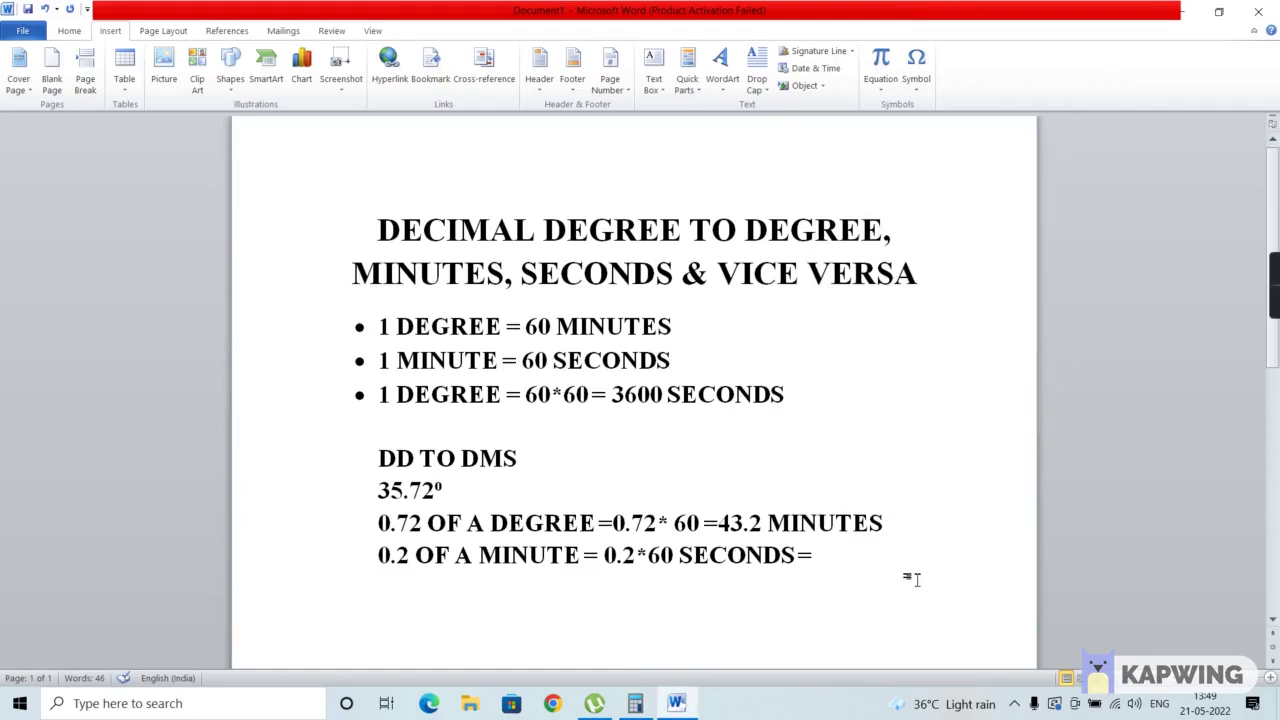
- Complete the seconds line with '12 SECONDS' and start a new line
{"action": "type", "text": "12 SEC"}
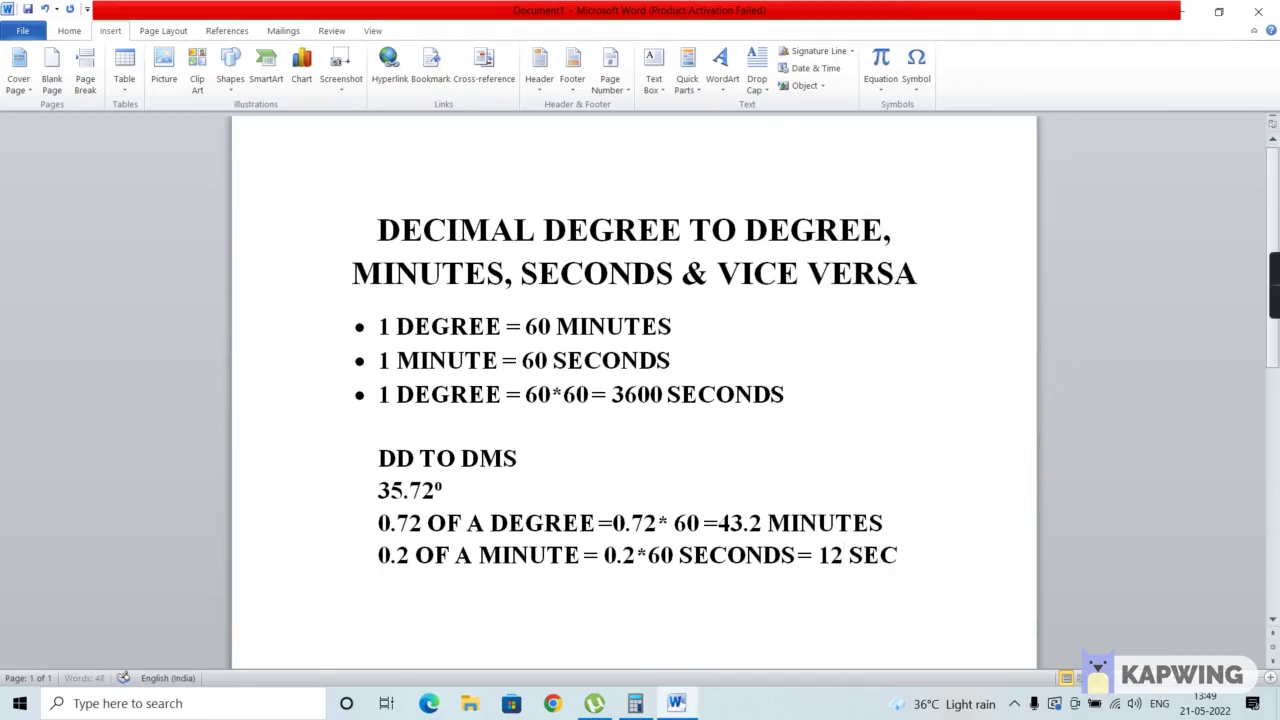
{"action": "type", "text": "ONDS"}
{"action": "key", "text": "Return"}
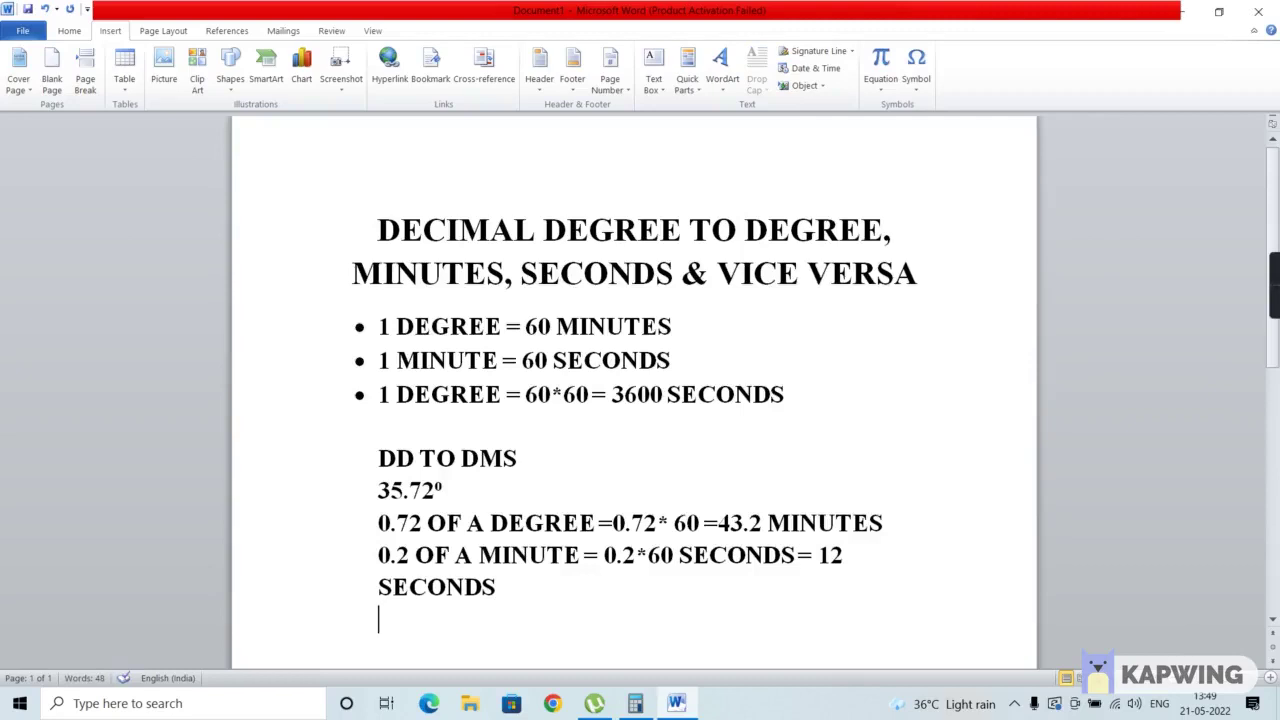
- Write the result 35° 43' 12", reusing the degree sign from 35.72°
{"action": "type", "text": "35"}
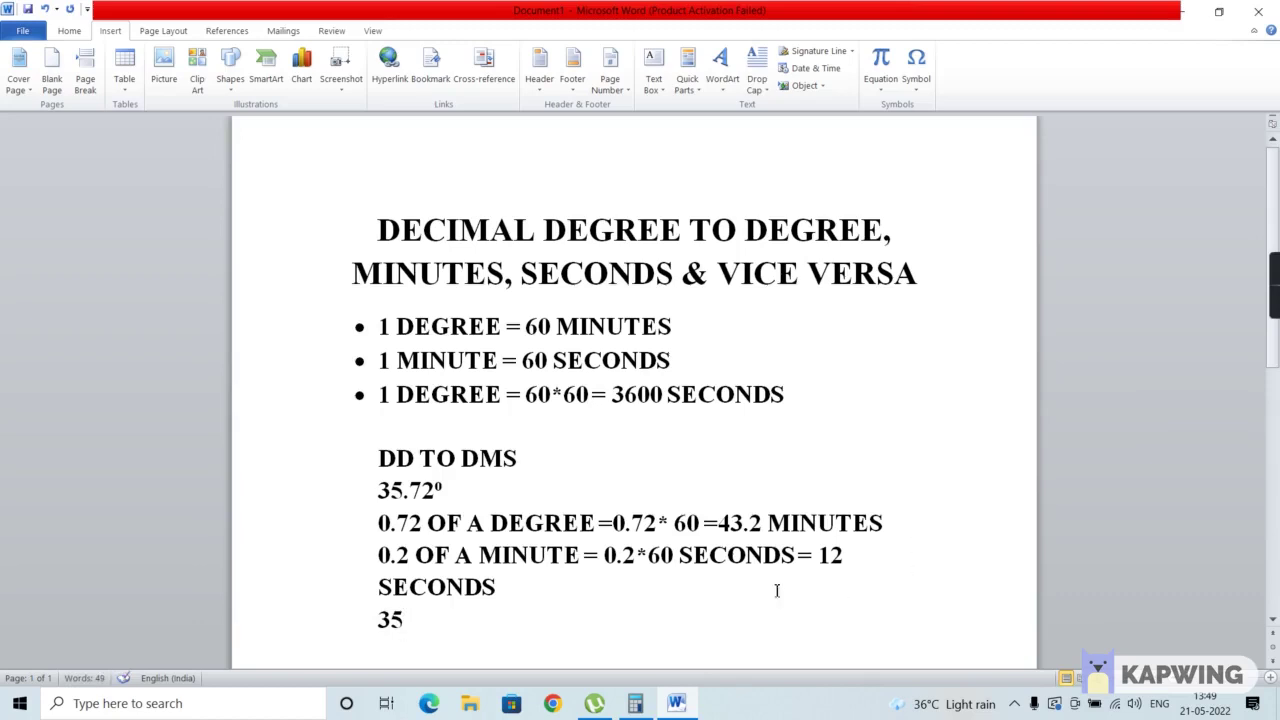
{"action": "left_click_drag", "start_coordinate": [446, 490], "coordinate": [435, 490]}
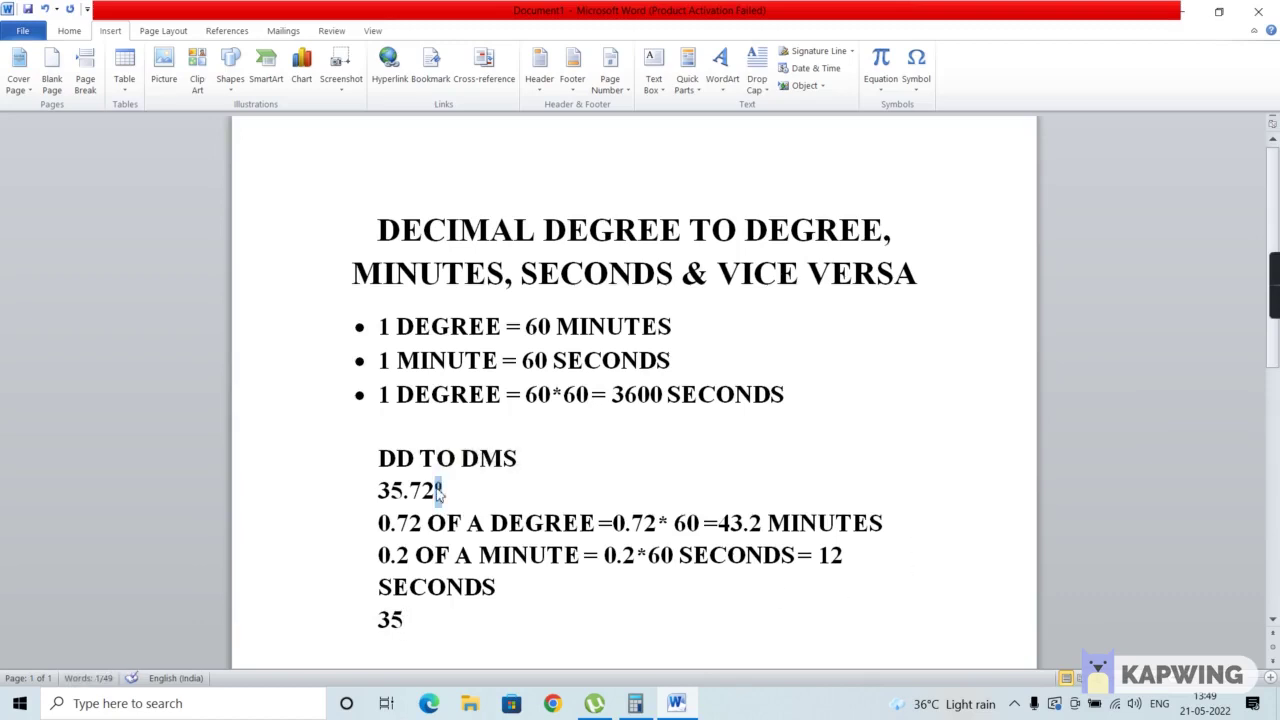
{"action": "left_click", "coordinate": [419, 617]}
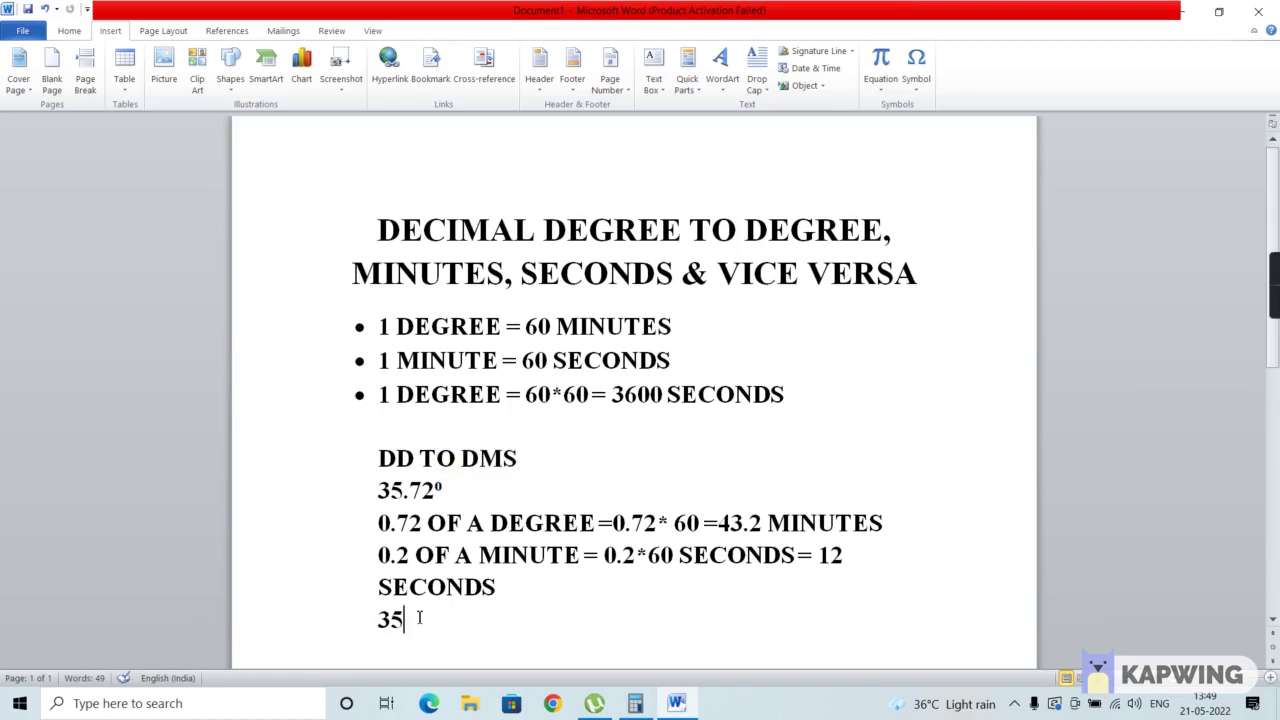
{"action": "type", "text": "⁰"}
{"action": "type", "text": "43'"}
{"action": "type", "text": " 1"}
{"action": "type", "text": "2\""}
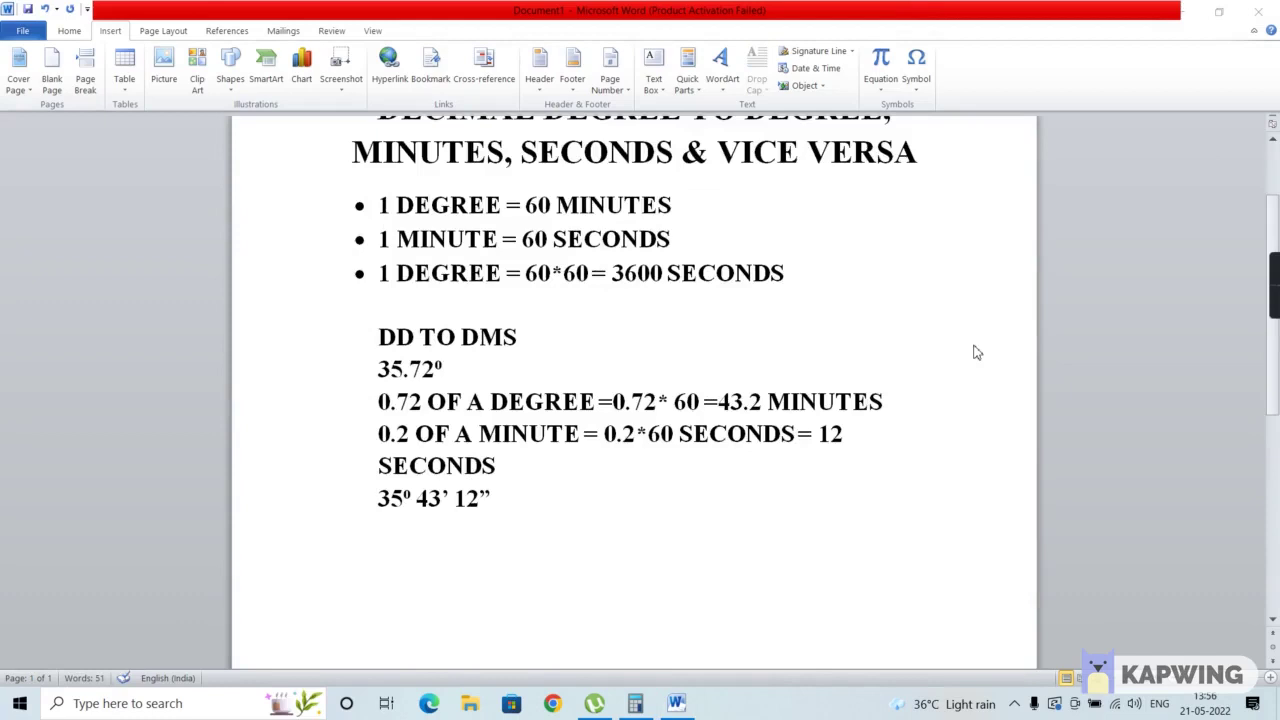
- Add the heading DMS TO DD below the 35° 43' 12" result
{"action": "left_click", "coordinate": [378, 557]}
{"action": "type", "text": "DMS"}
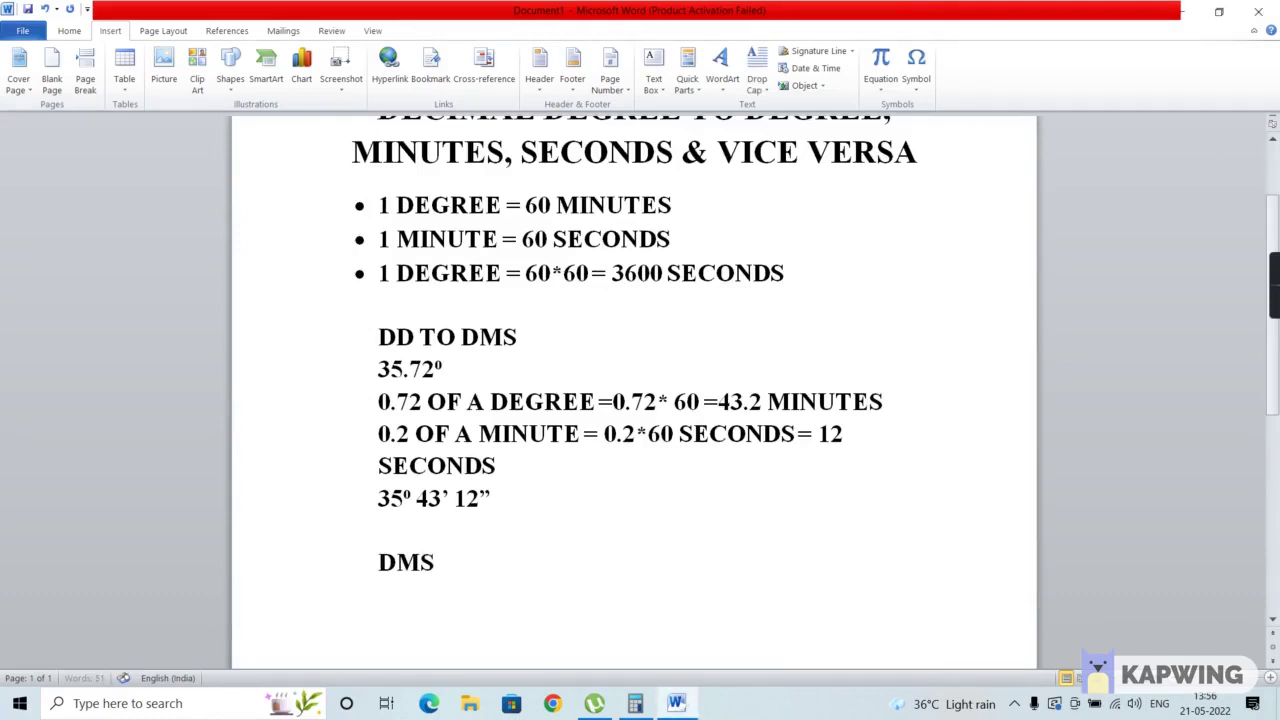
{"action": "type", "text": " TO DD"}
{"action": "key", "text": "Return"}
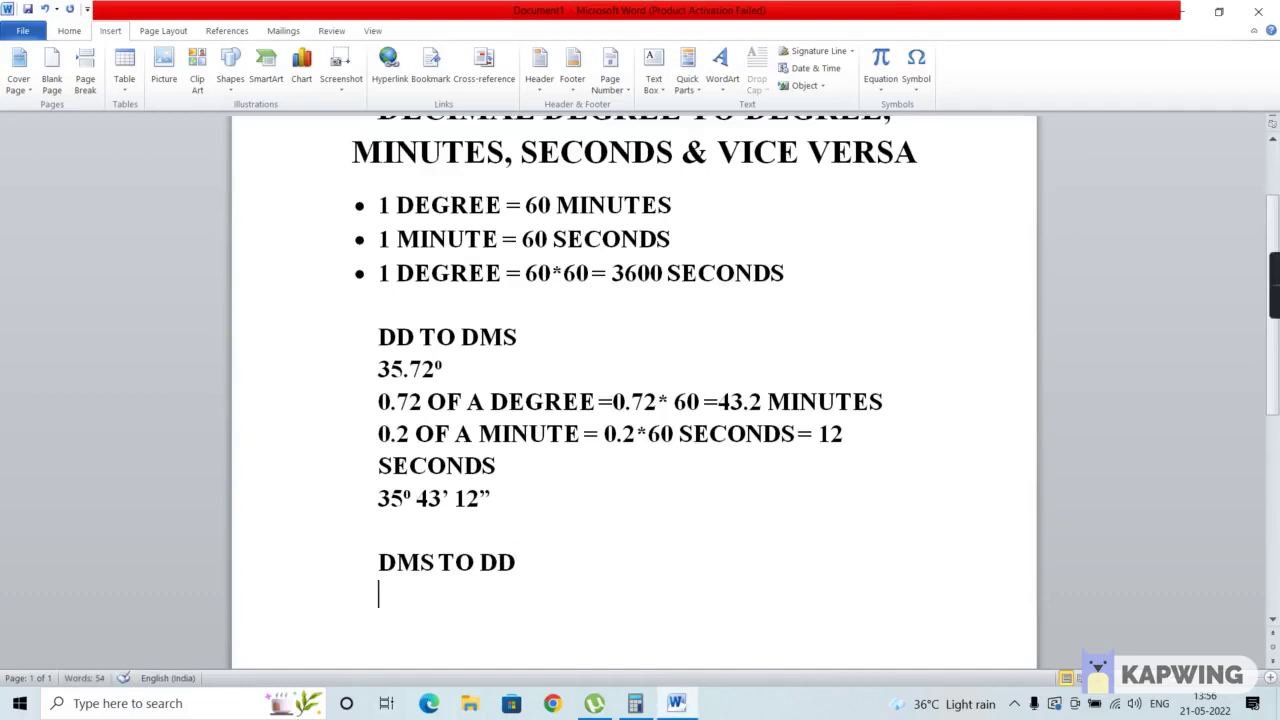
- Enter the example 25° 15' 30" with a copied degree sign, then begin the next line with 15
{"action": "type", "text": "25"}
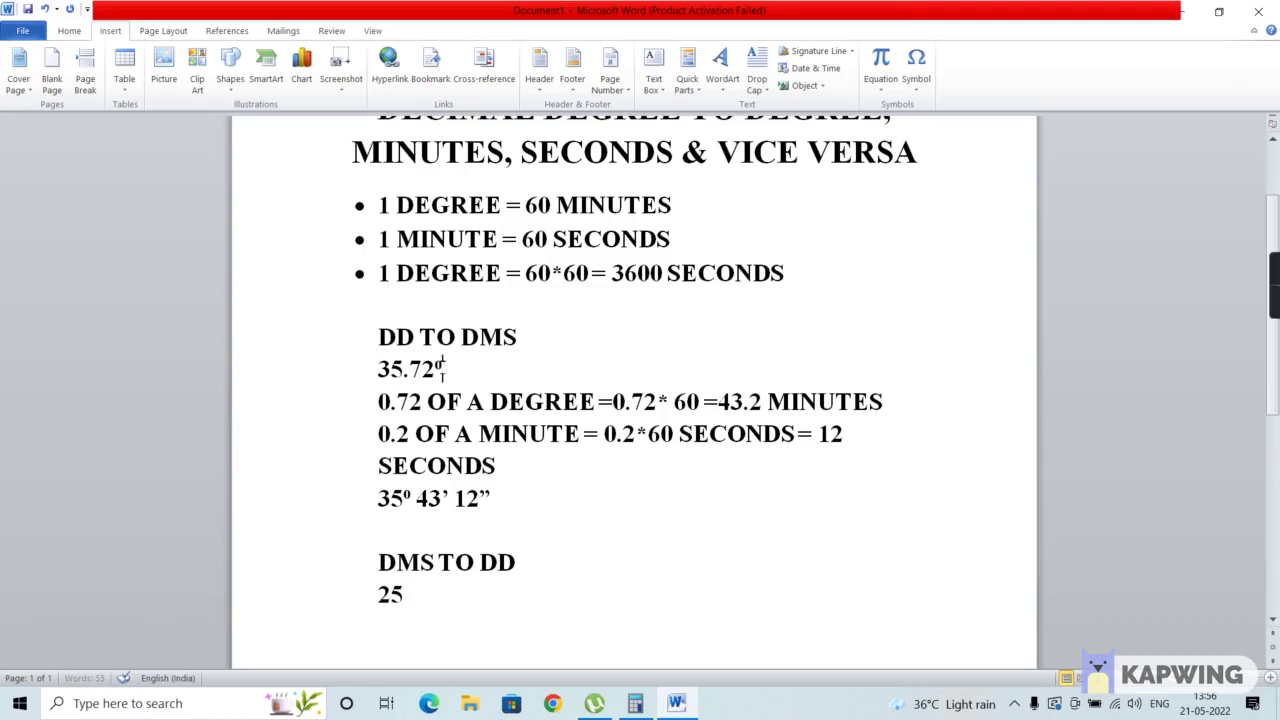
{"action": "left_click_drag", "start_coordinate": [446, 366], "coordinate": [435, 368]}
{"action": "key", "text": "ctrl+c"}
{"action": "left_click", "coordinate": [418, 598]}
{"action": "key", "text": "ctrl+v"}
{"action": "type", "text": "15'"}
{"action": "type", "text": " 30"}
{"action": "type", "text": "\""}
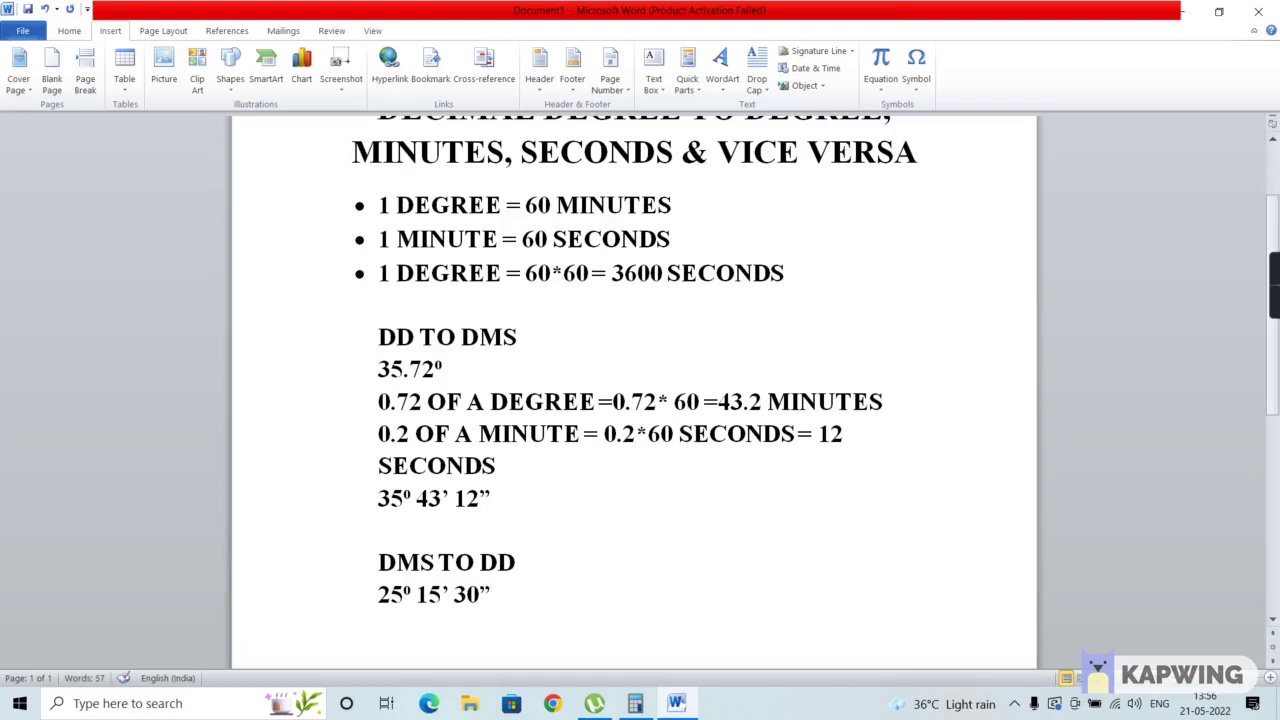
{"action": "key", "text": "Return"}
{"action": "type", "text": "15"}
- Complete the line as '15/60 = 0.25' and begin a new line reading '30/3600 ='
{"action": "type", "text": "/60 = 0.25"}
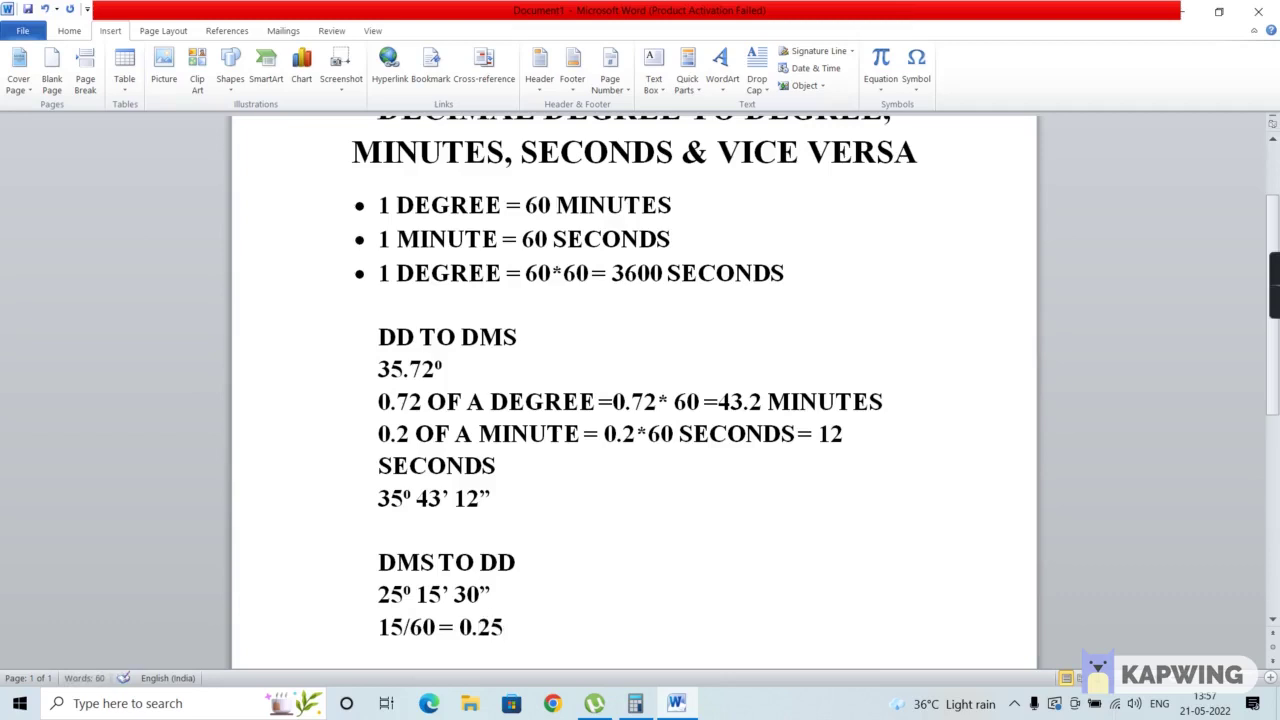
{"action": "key", "text": "Return"}
{"action": "scroll", "coordinate": [449, 623], "scroll_direction": "down", "scroll_amount": 1}
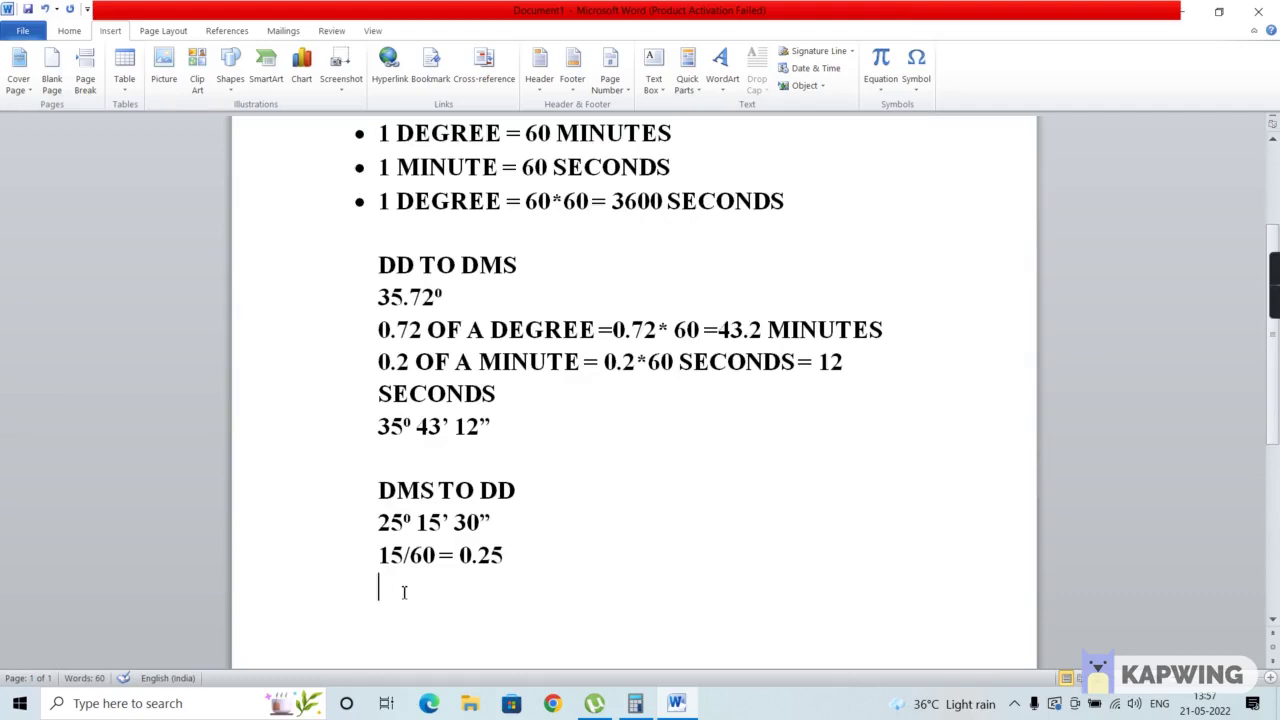
{"action": "type", "text": "30/3600 ="}
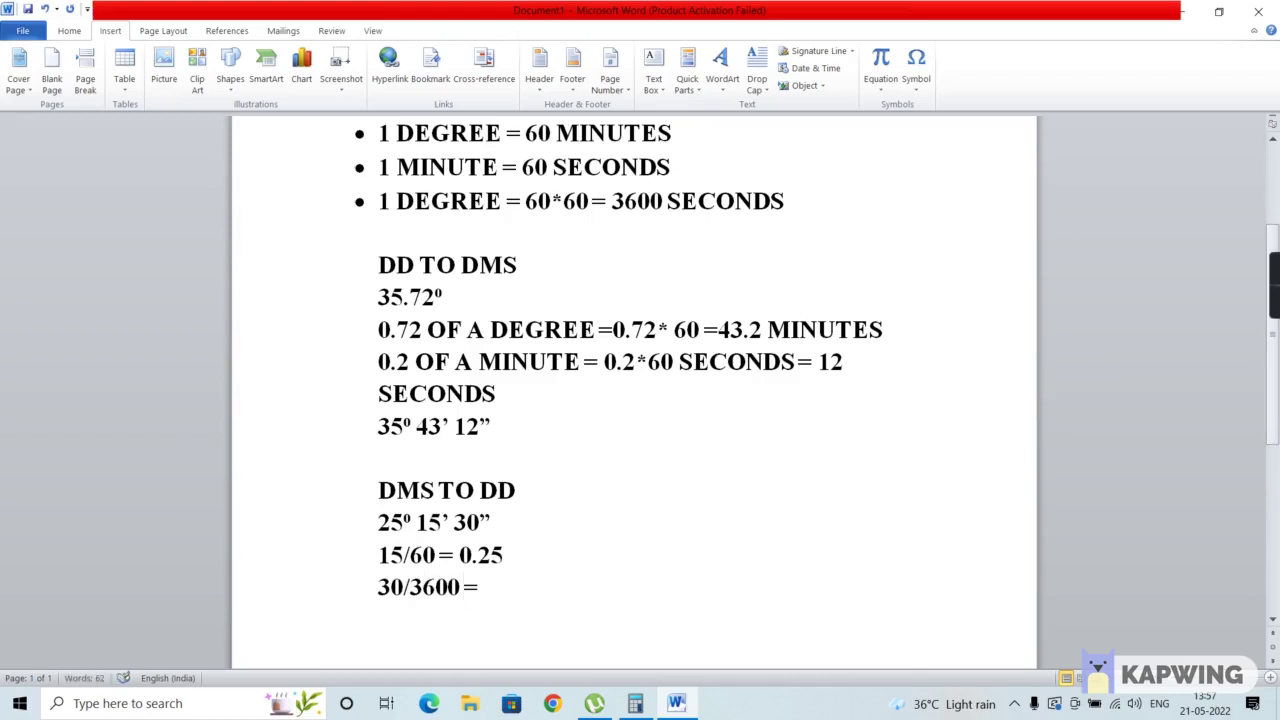
- Compute 30 ÷ 3600 in Calculator and record the rounded 0.0083 after '30/3600 =' in Word
{"action": "left_click", "coordinate": [635, 703]}
{"action": "left_click", "coordinate": [922, 257]}
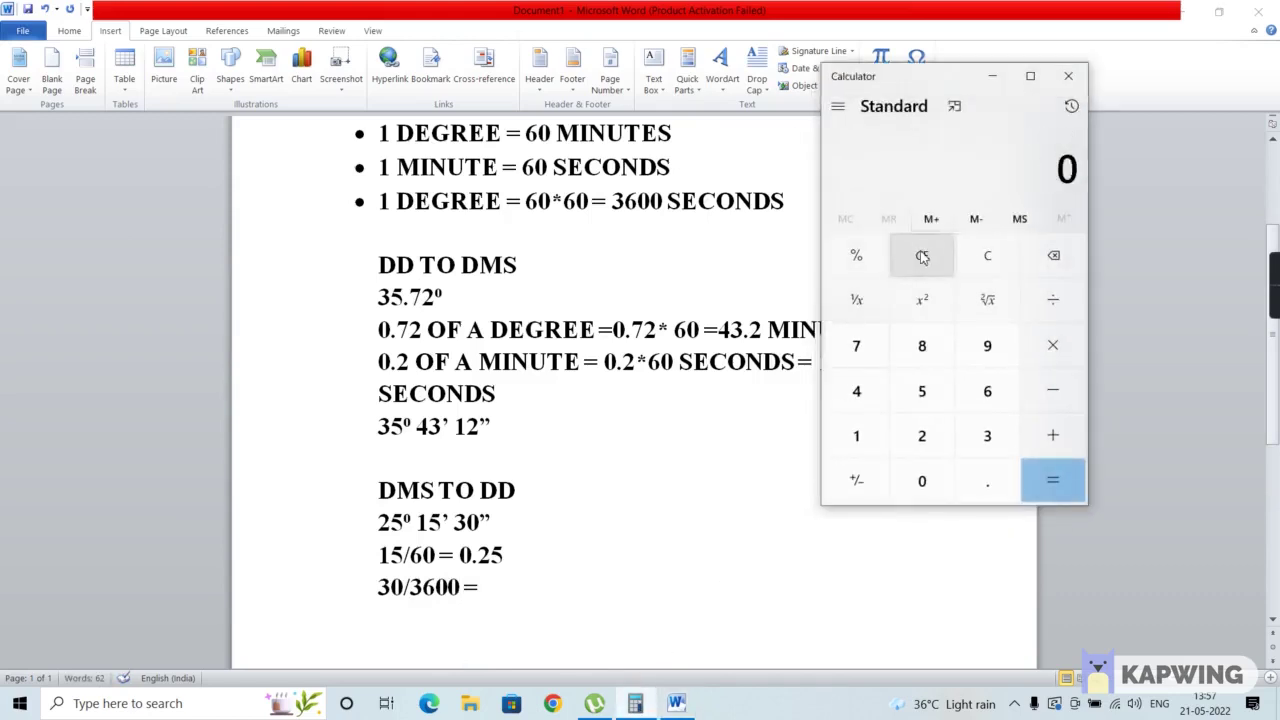
{"action": "type", "text": "30 ÷ 3600"}
{"action": "key", "text": "Return"}
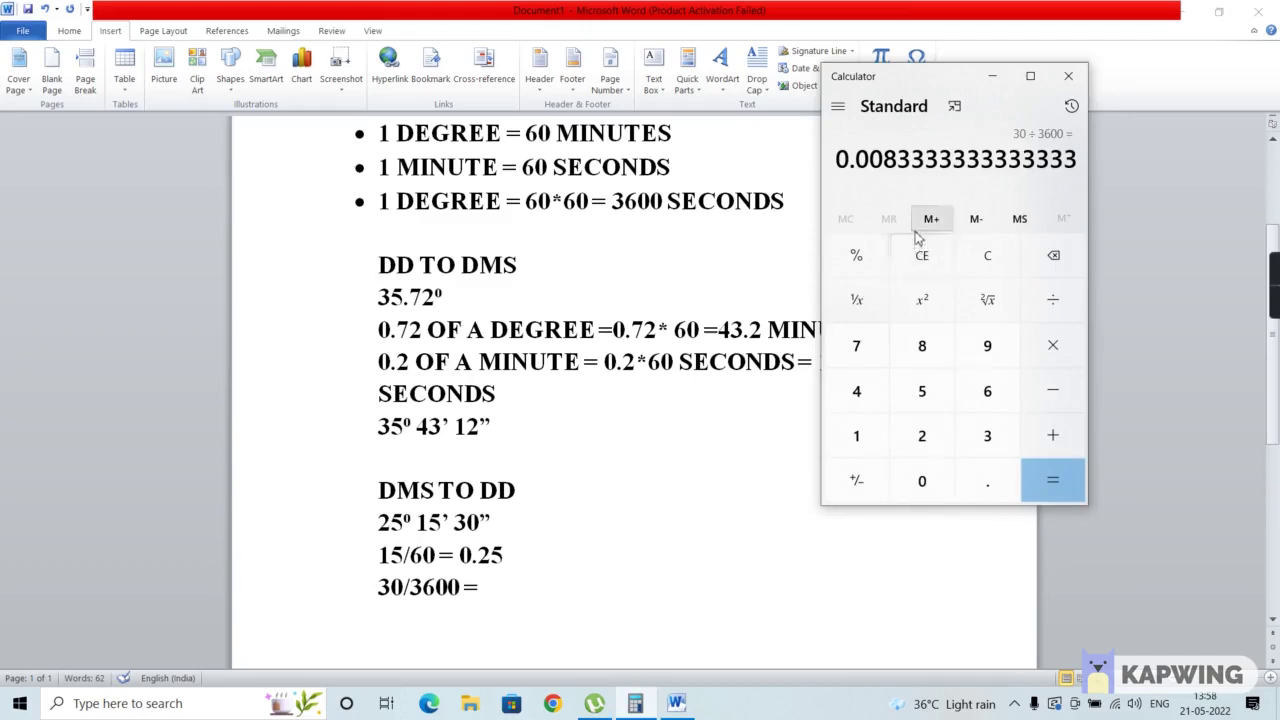
{"action": "left_click", "coordinate": [992, 79]}
{"action": "type", "text": "0.00"}
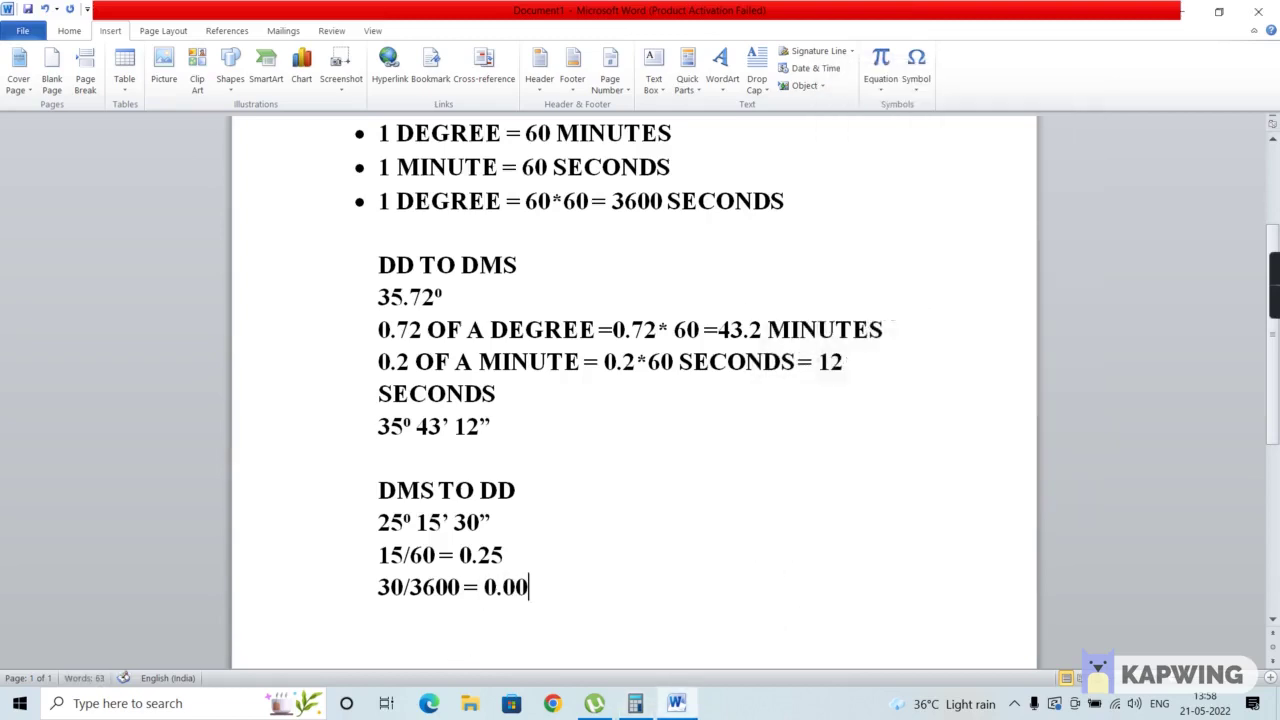
{"action": "type", "text": "83"}
{"action": "key", "text": "Return"}
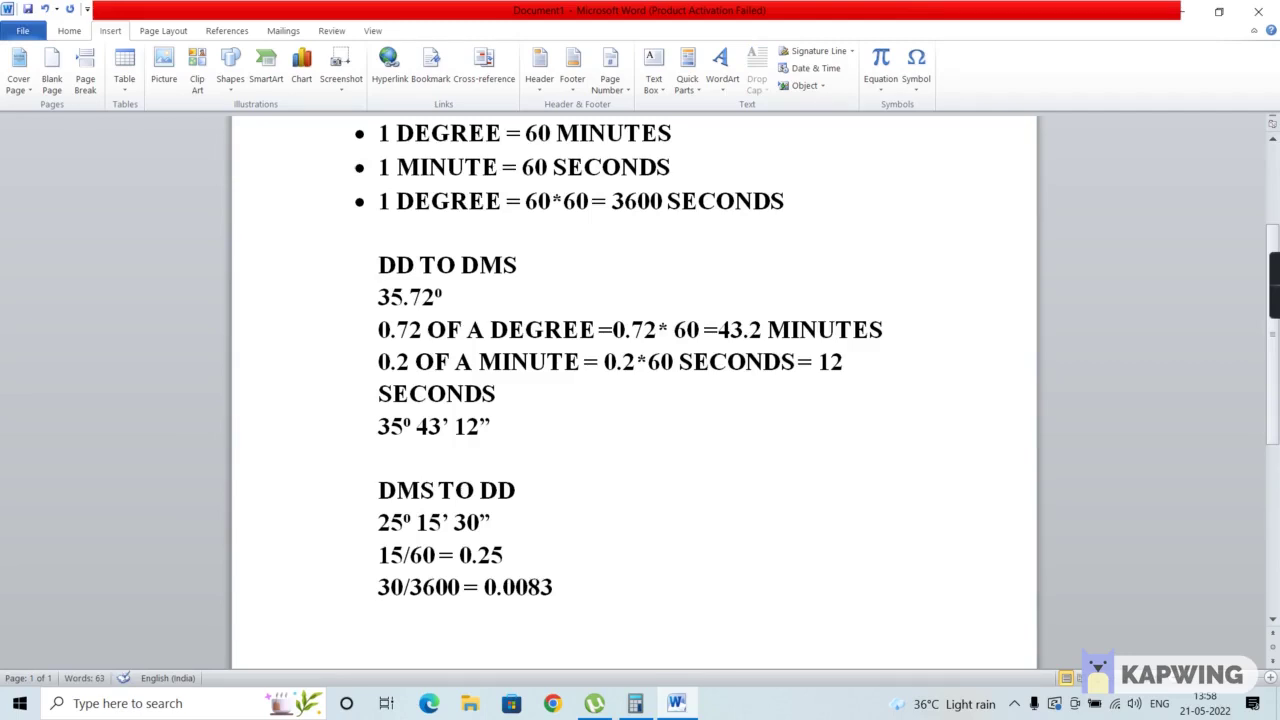
- Add a new line reading '25+0.25+0.0083 =' and select the sum
{"action": "key", "text": "Return"}
{"action": "type", "text": "25+"}
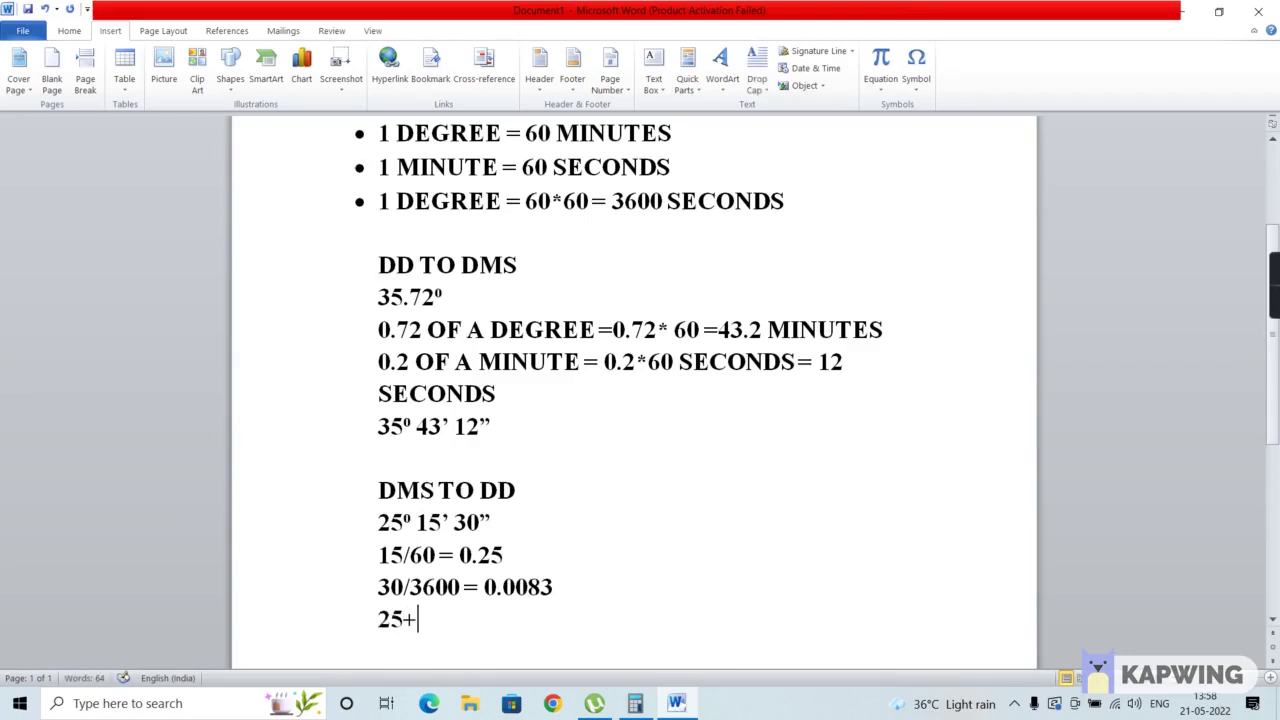
{"action": "type", "text": "0.25"}
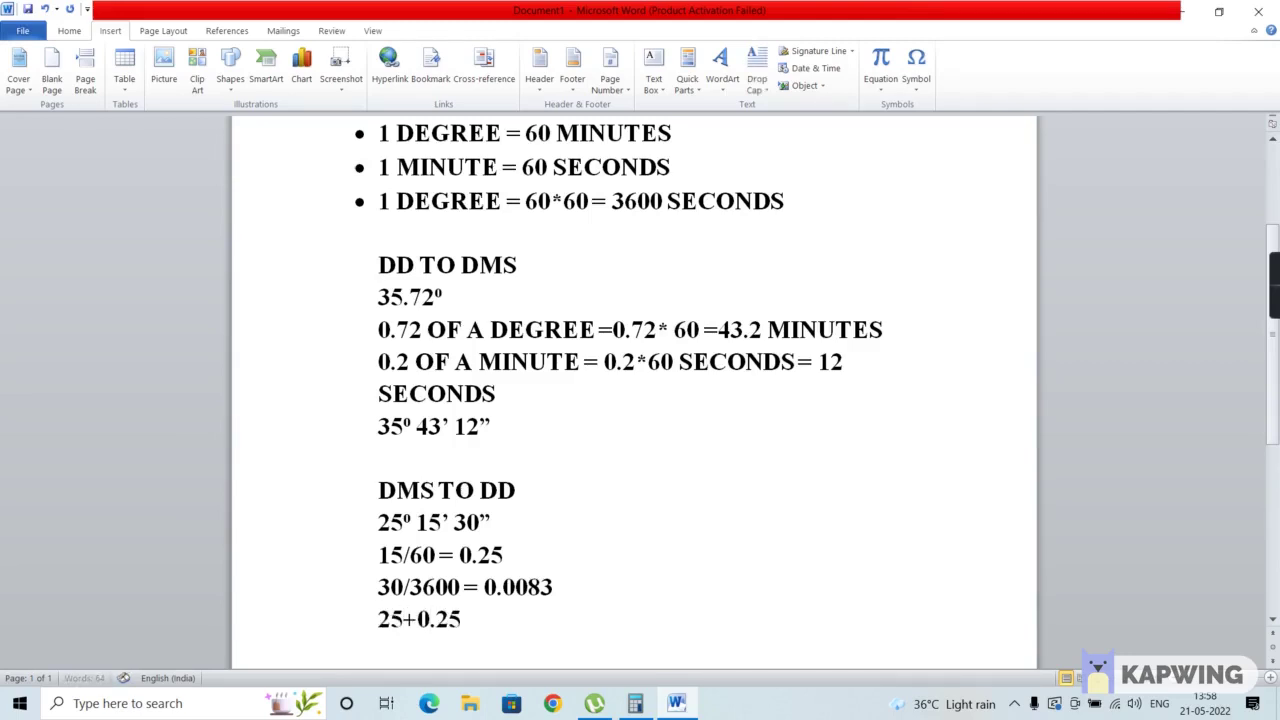
{"action": "type", "text": "+0.0083 ="}
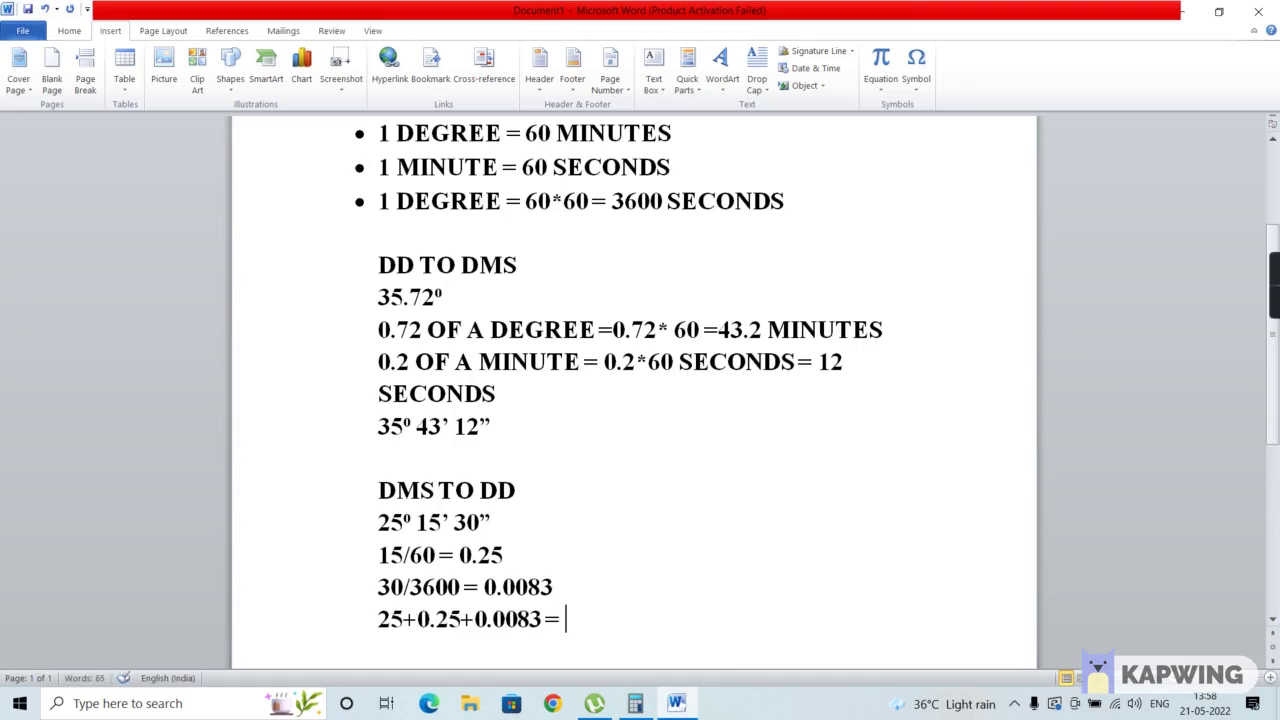
{"action": "left_click_drag", "start_coordinate": [379, 619], "coordinate": [530, 628]}
{"action": "key", "text": "ctrl+c"}
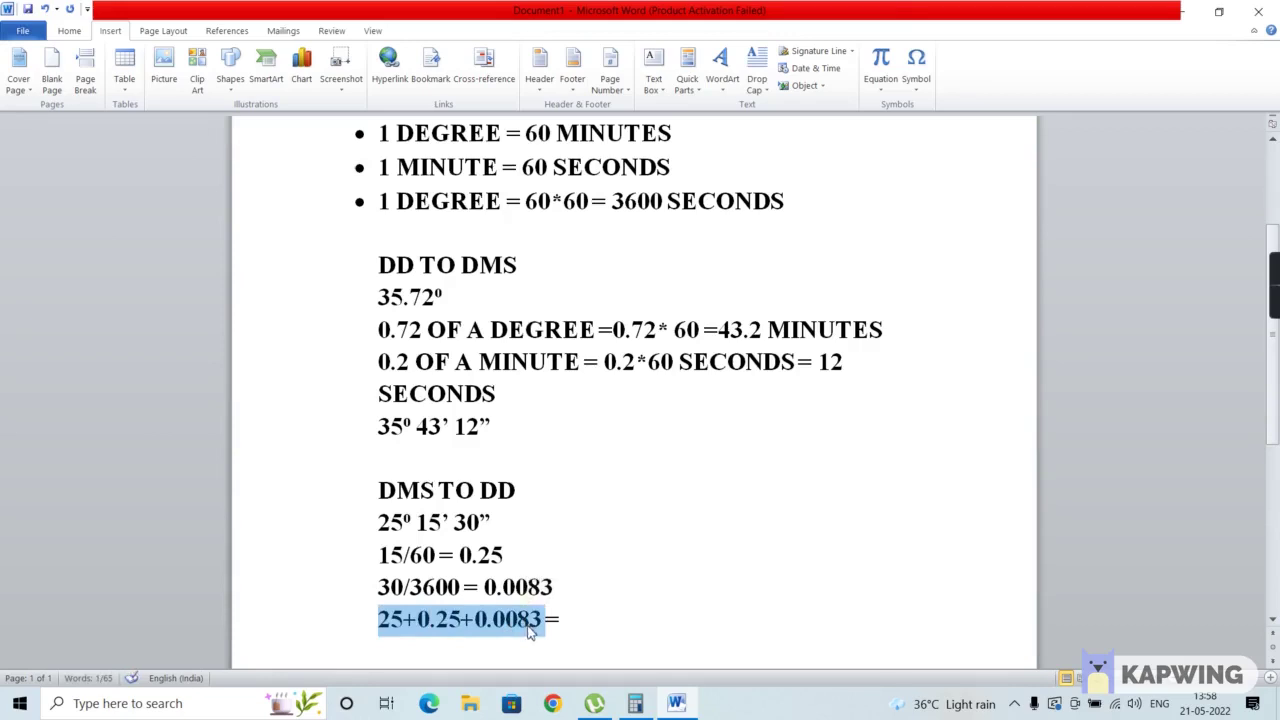
- Total 25.25 + 0.0083 in Calculator to get 25.2583, then type '25.2583 DECIMAL DEGREES' after the equals sign
{"action": "left_click", "coordinate": [636, 706]}
{"action": "left_click", "coordinate": [922, 256]}
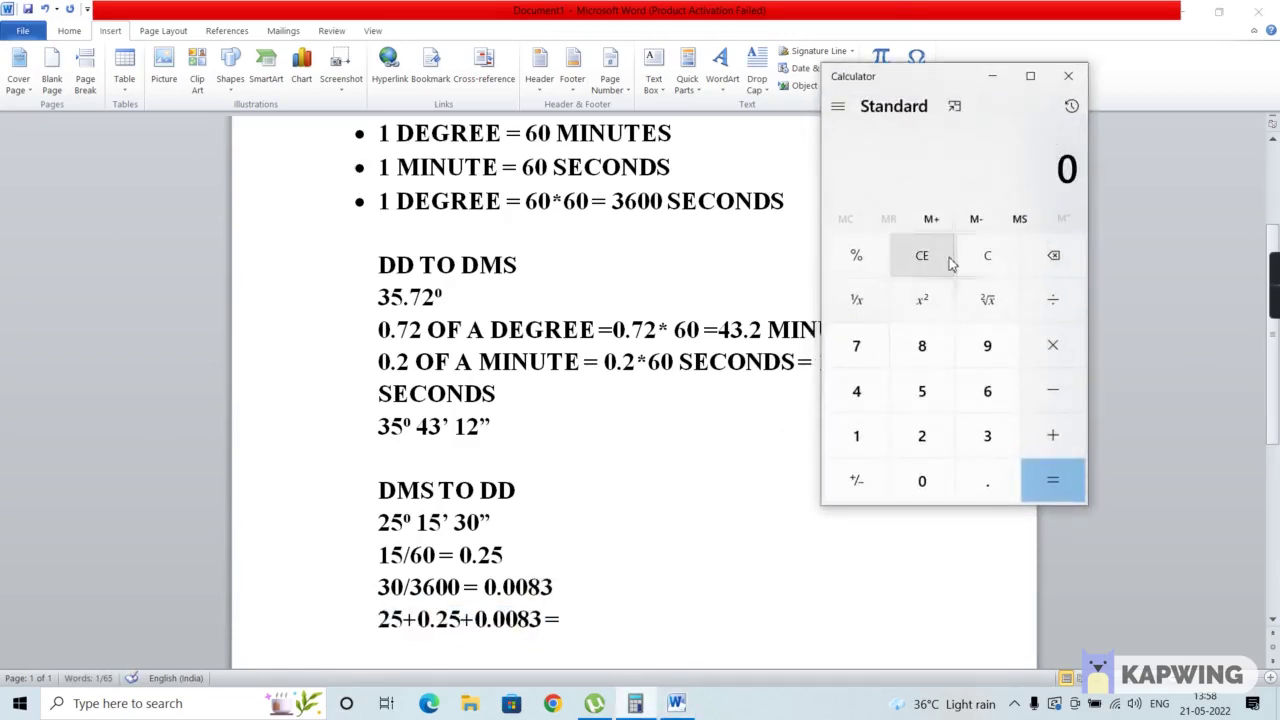
{"action": "key", "text": "ctrl+v"}
{"action": "left_click", "coordinate": [1052, 480]}
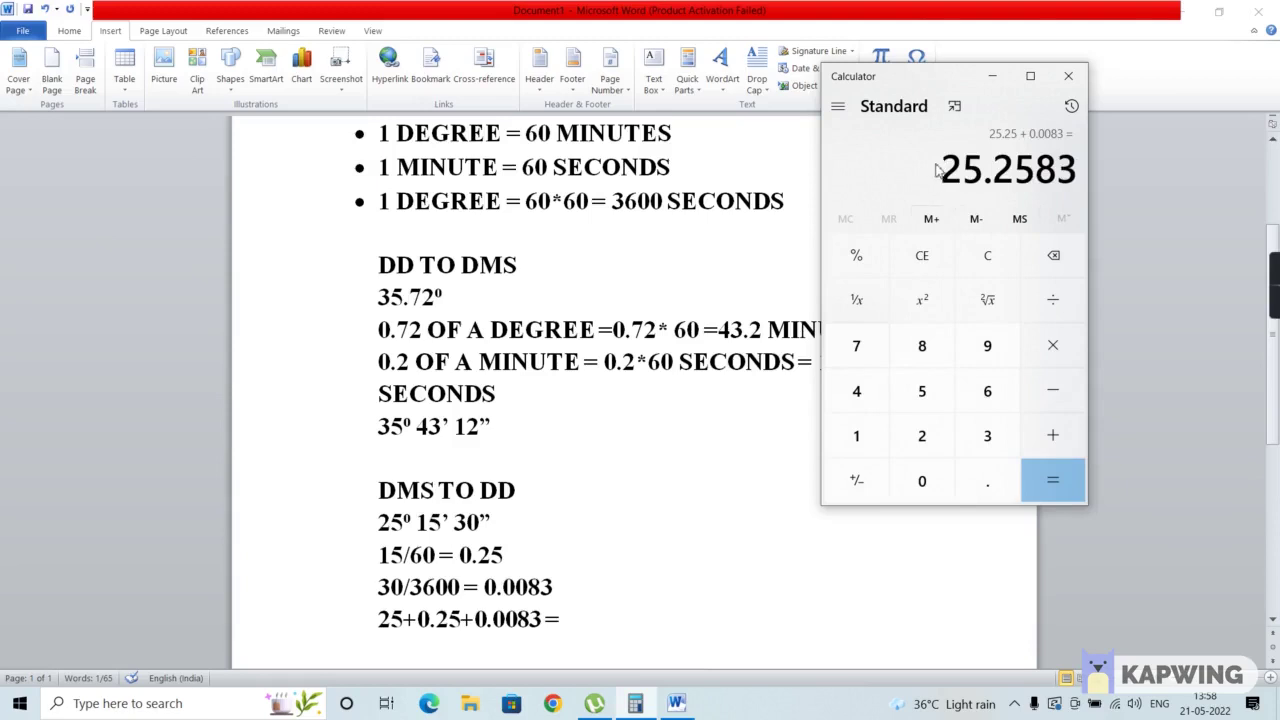
{"action": "left_click", "coordinate": [983, 78]}
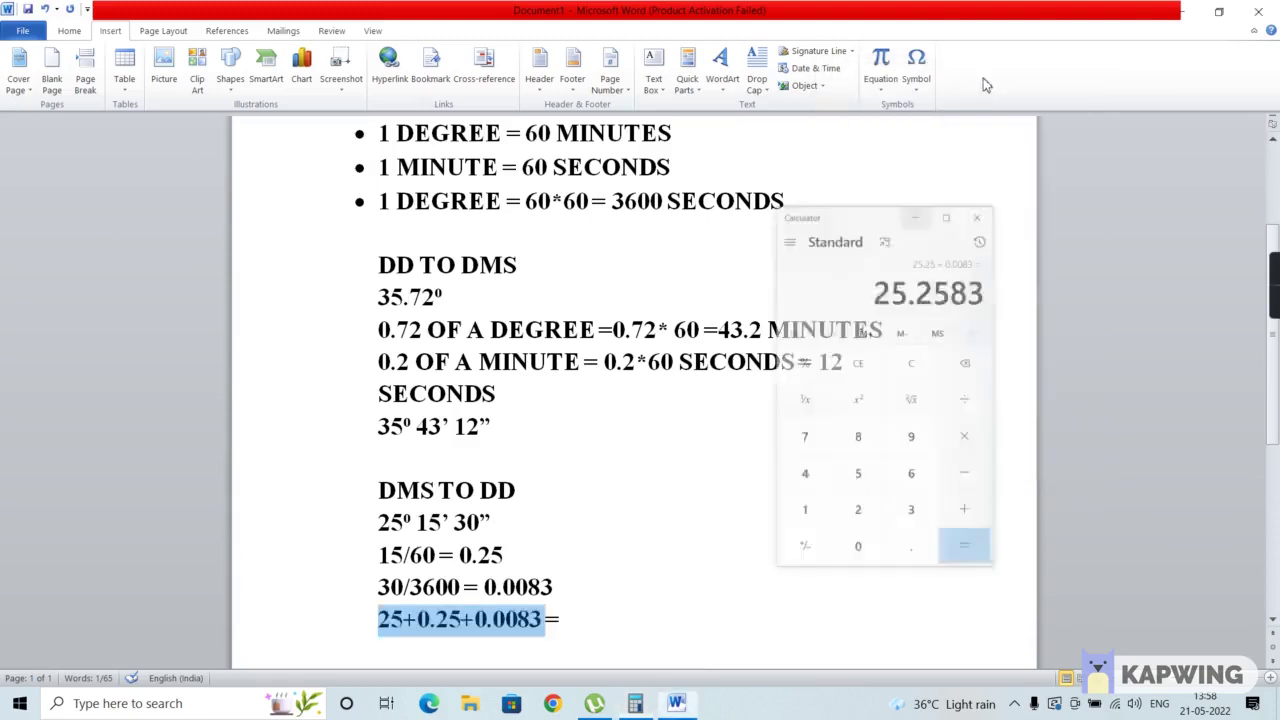
{"action": "left_click", "coordinate": [621, 610]}
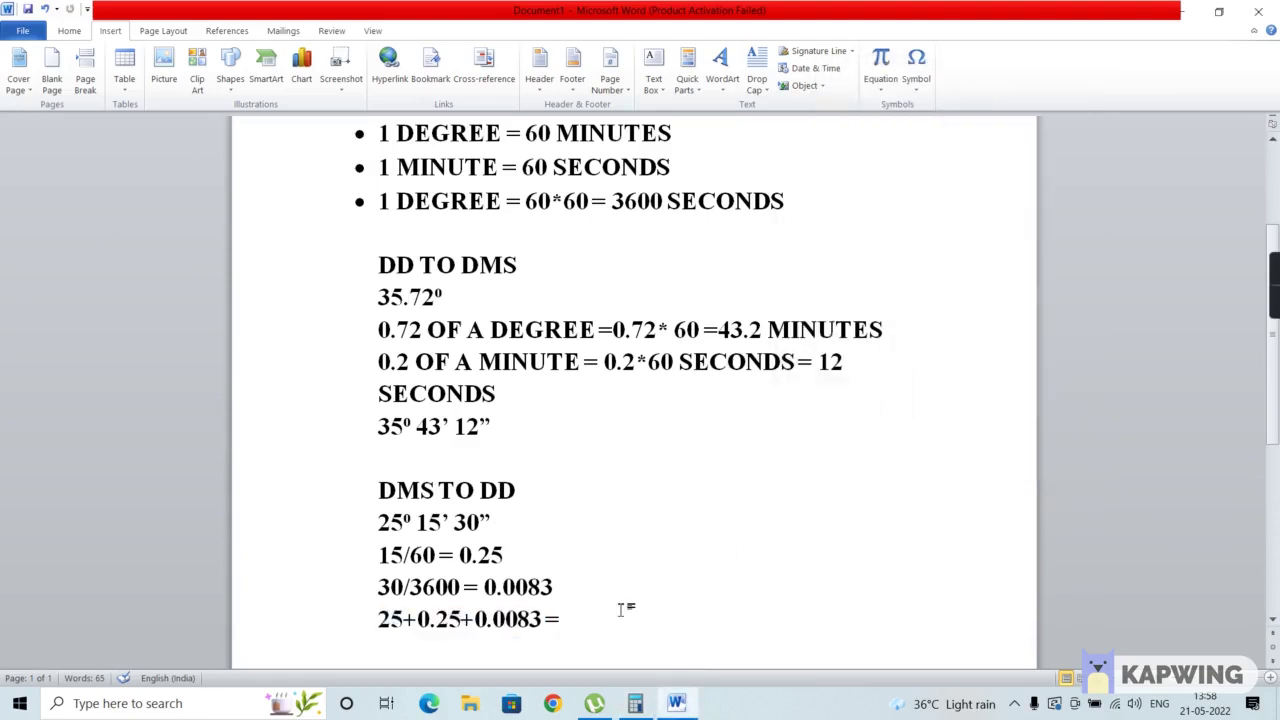
{"action": "type", "text": "25.25"}
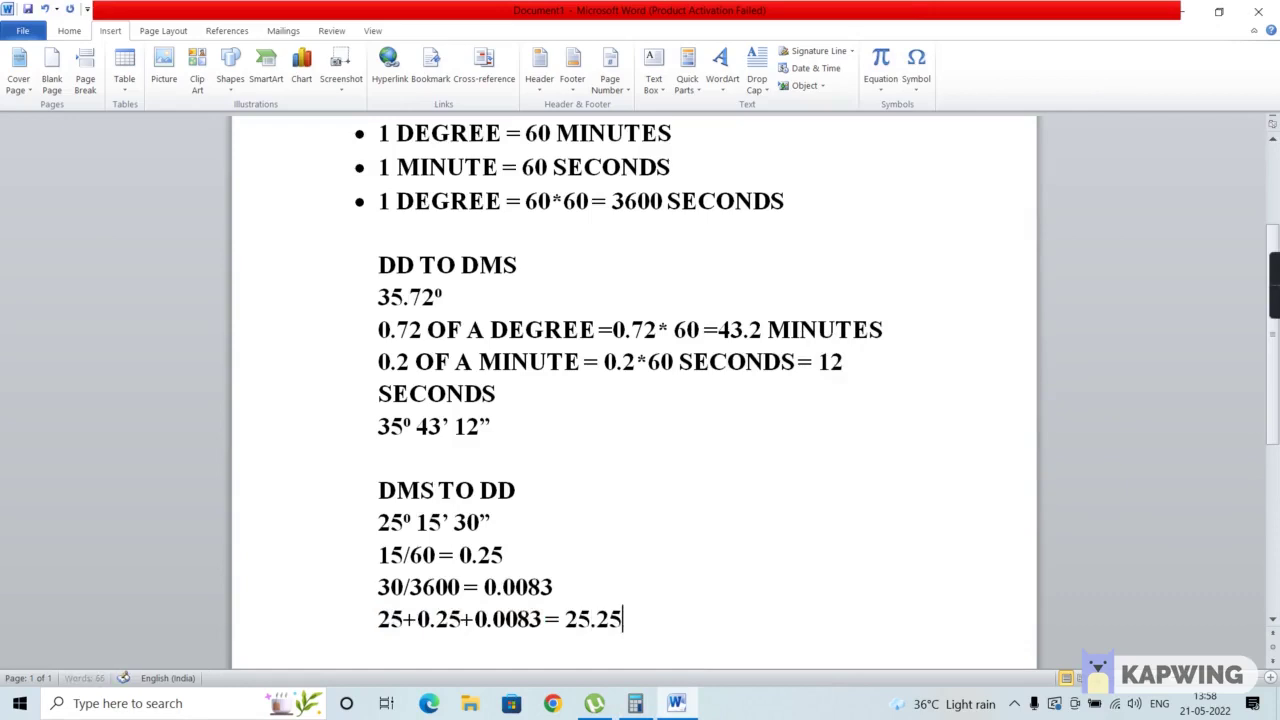
{"action": "type", "text": "83 DECIMAL DE"}
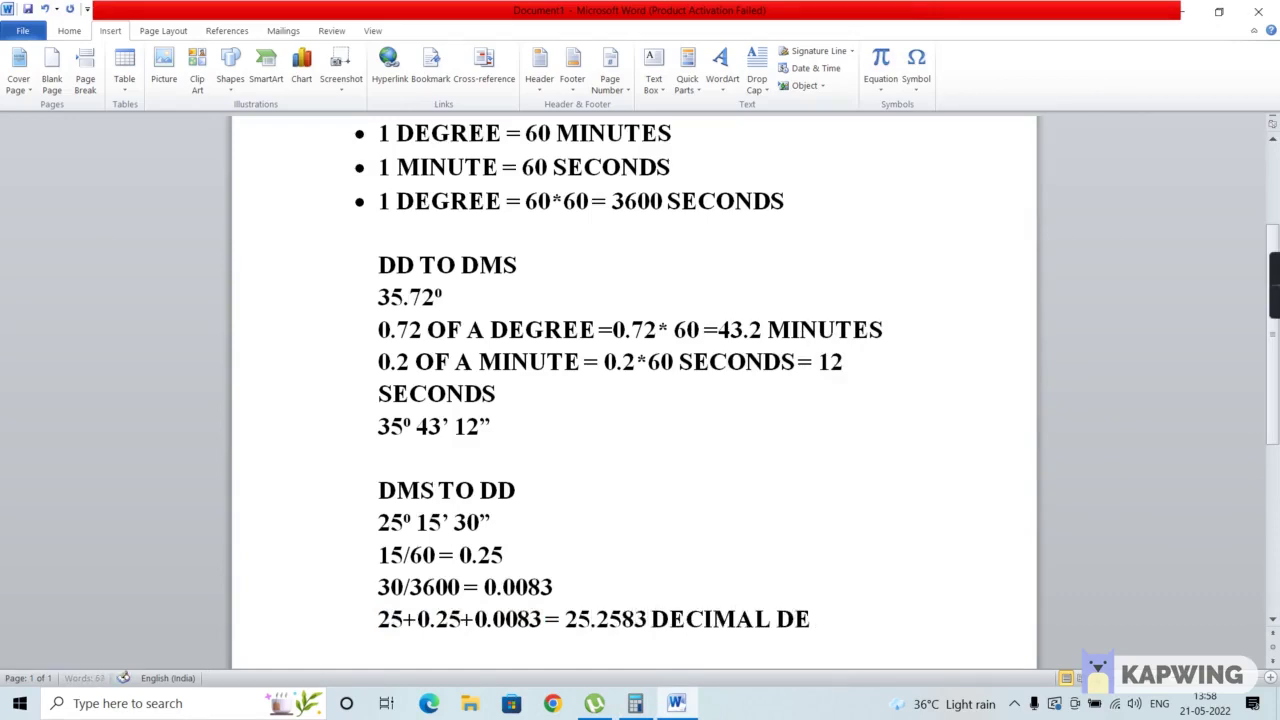
{"action": "type", "text": "GREES"}
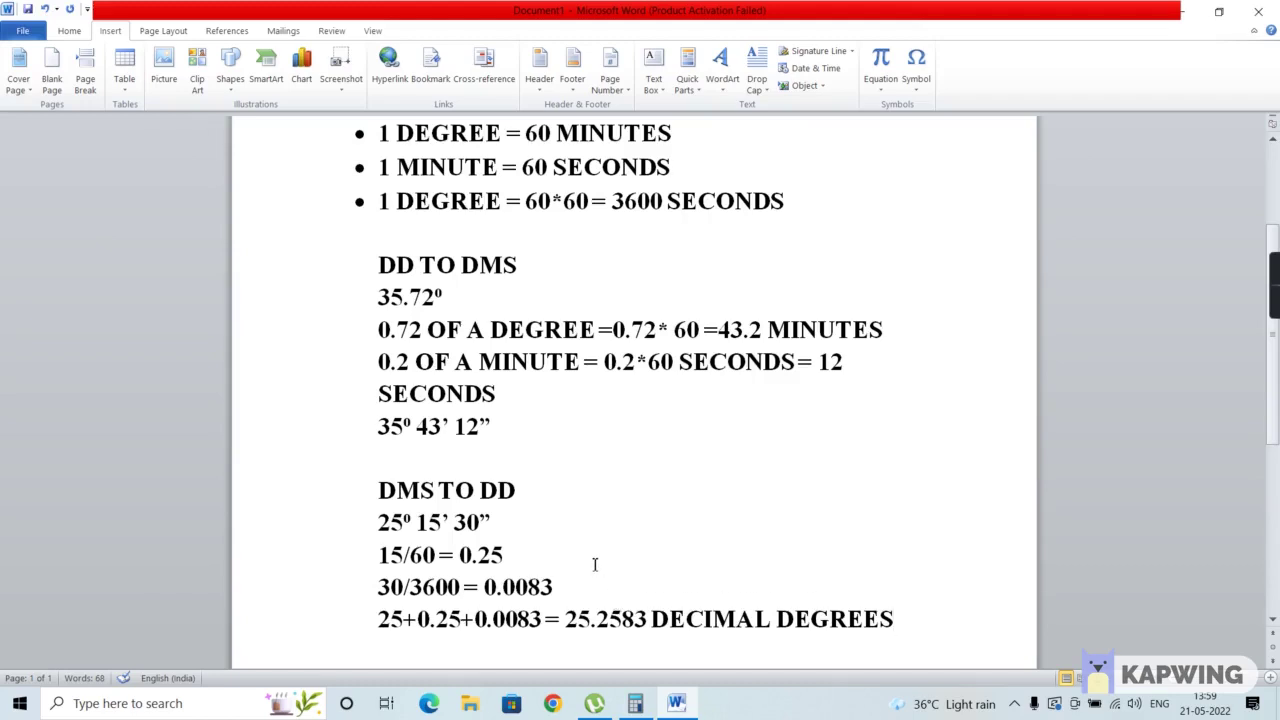
- Confirm the final line reads '25+0.25+0.0083 = 25.2583 DECIMAL DEGREES'
{"action": "mouse_move", "coordinate": [1272, 297]}
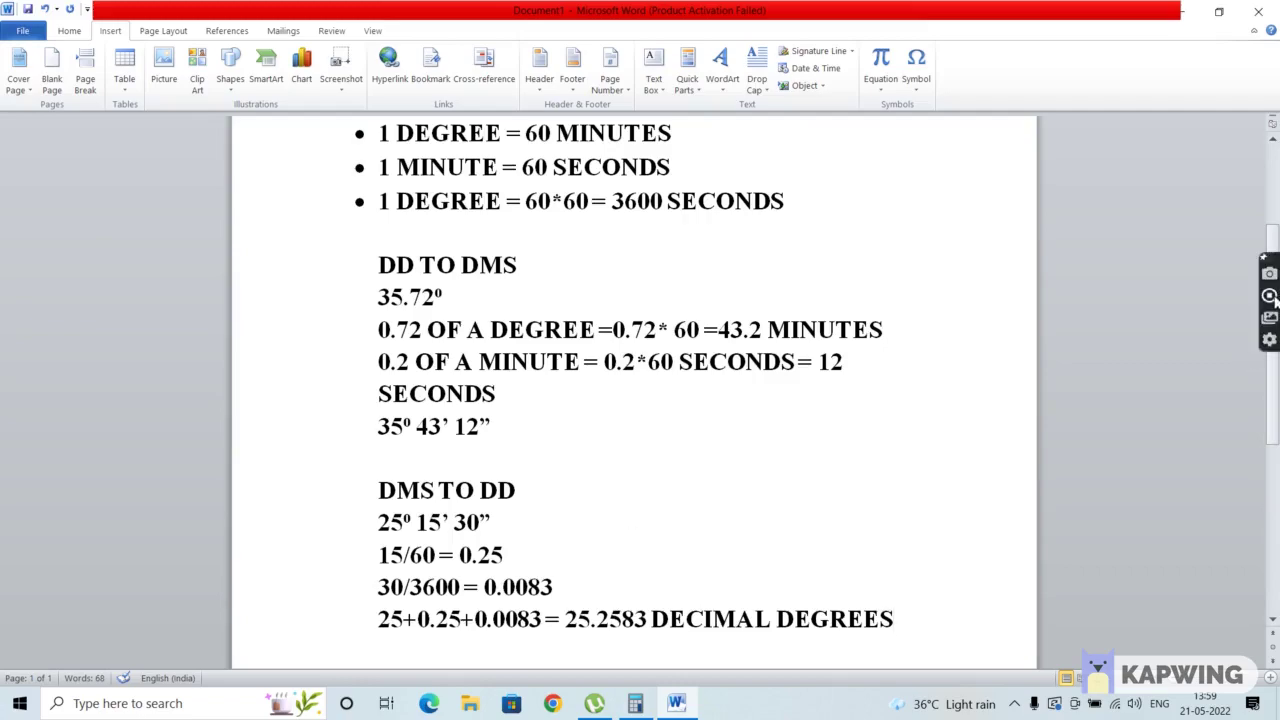